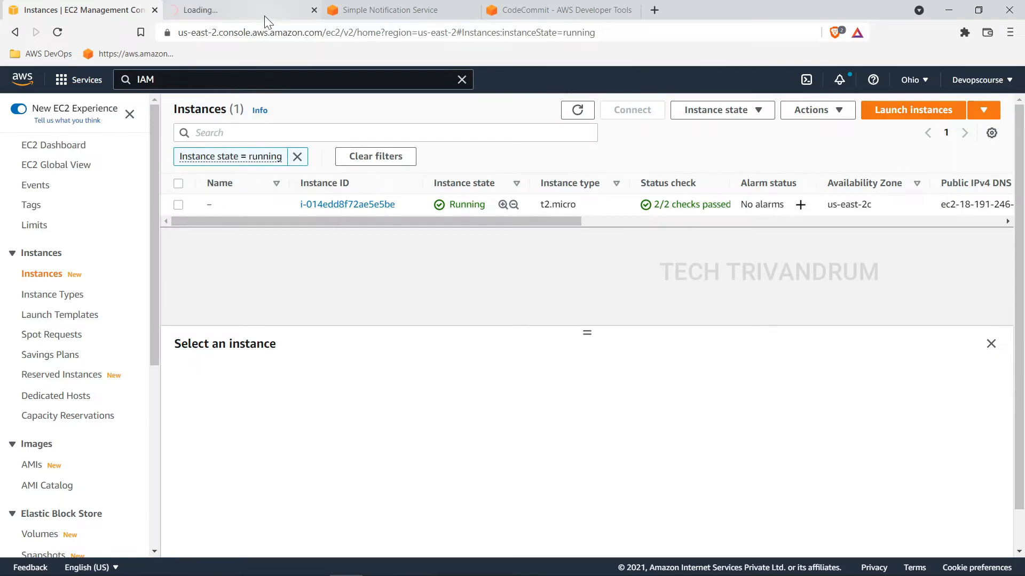
Remove the only member from the Junior-Devs user group in IAM, and check the account's users list
{"action": "left_click", "coordinate": [264, 15]}
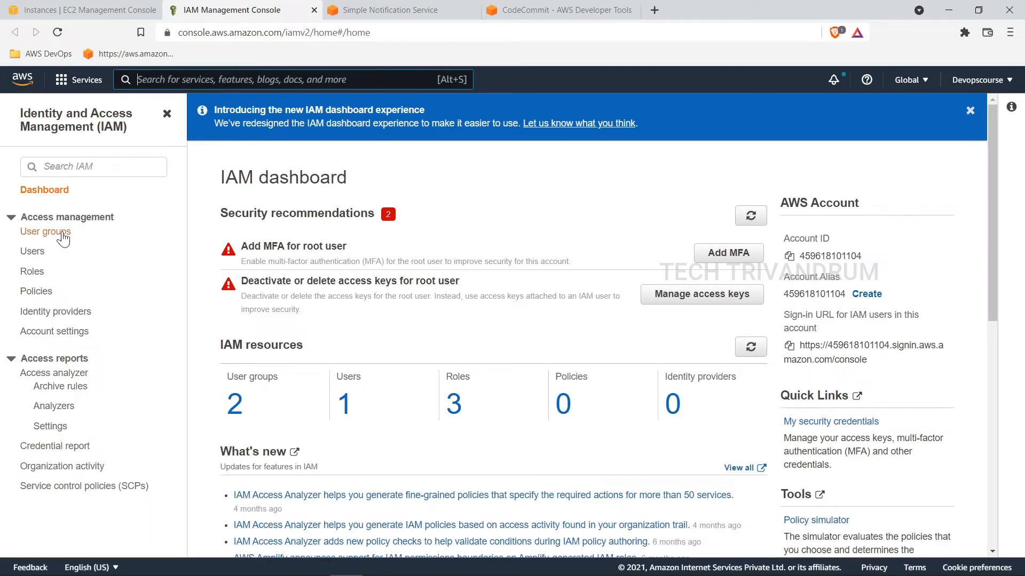
{"action": "left_click", "coordinate": [46, 232]}
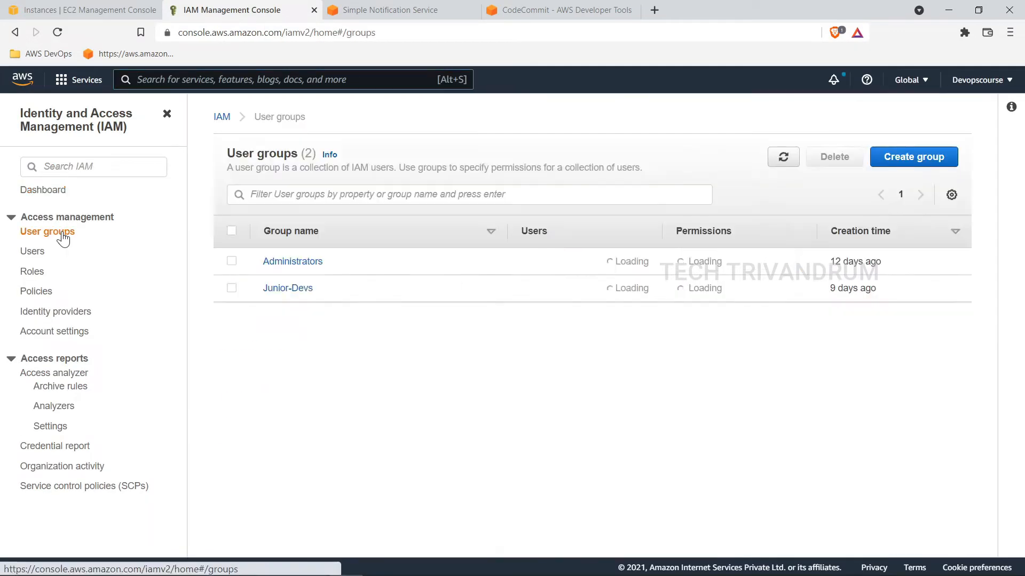
{"action": "left_click", "coordinate": [297, 293]}
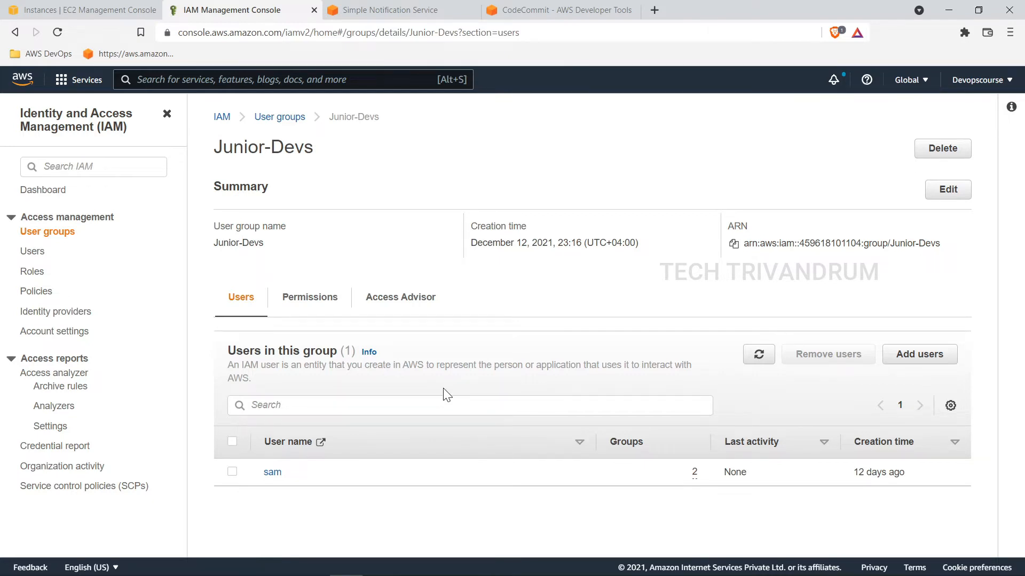
{"action": "left_click", "coordinate": [232, 472]}
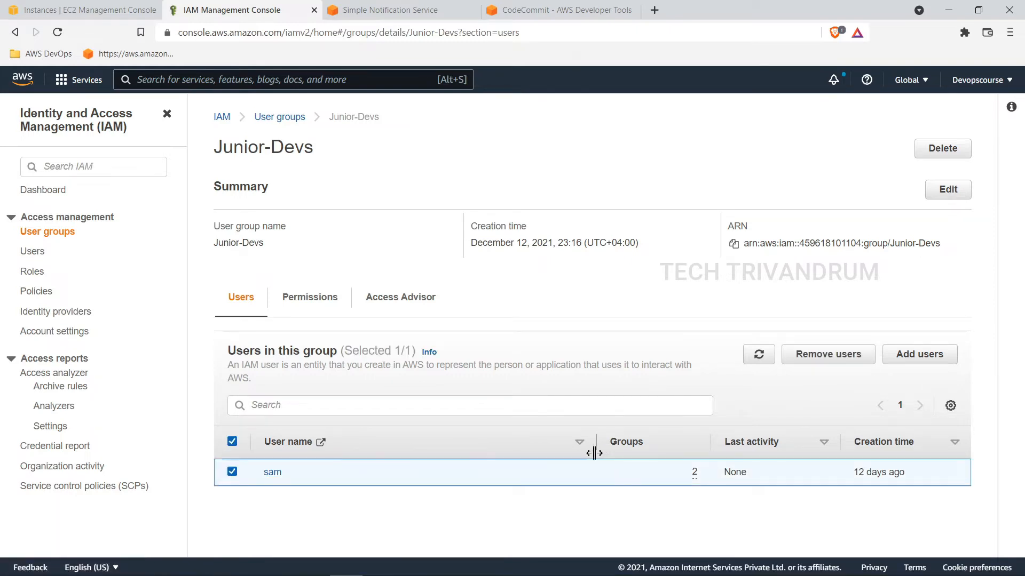
{"action": "left_click", "coordinate": [822, 356]}
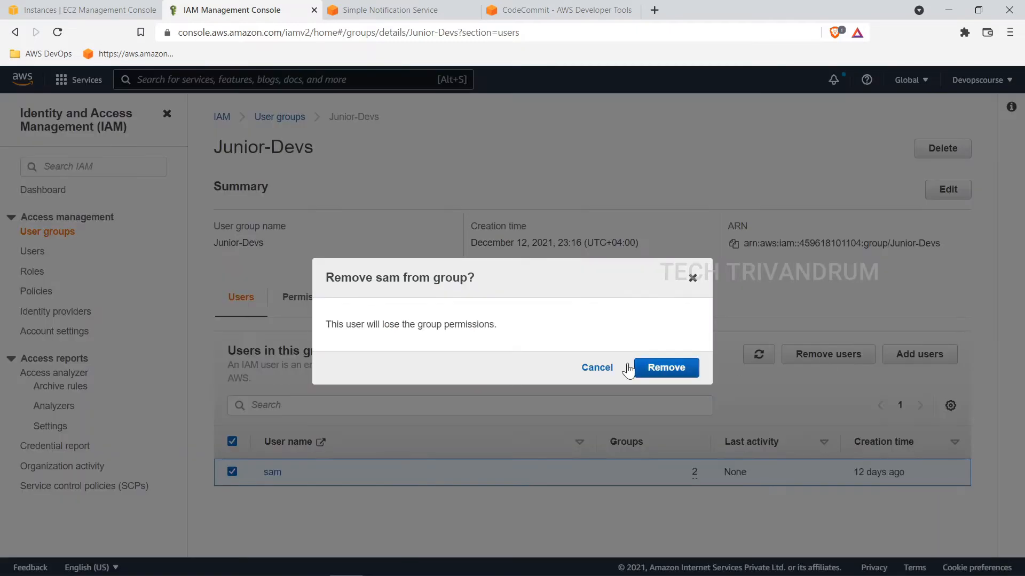
{"action": "left_click", "coordinate": [669, 367]}
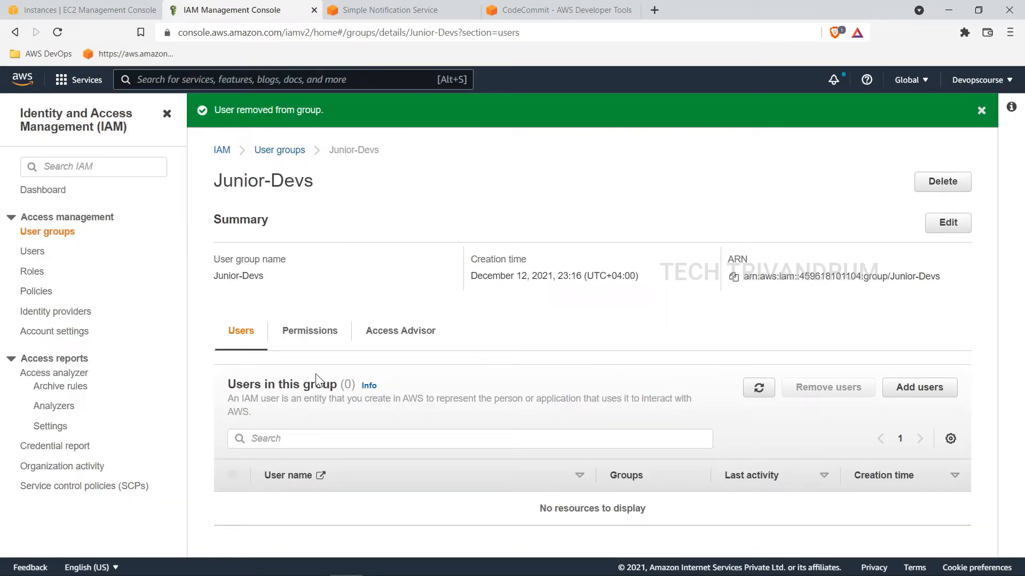
{"action": "left_click", "coordinate": [34, 252]}
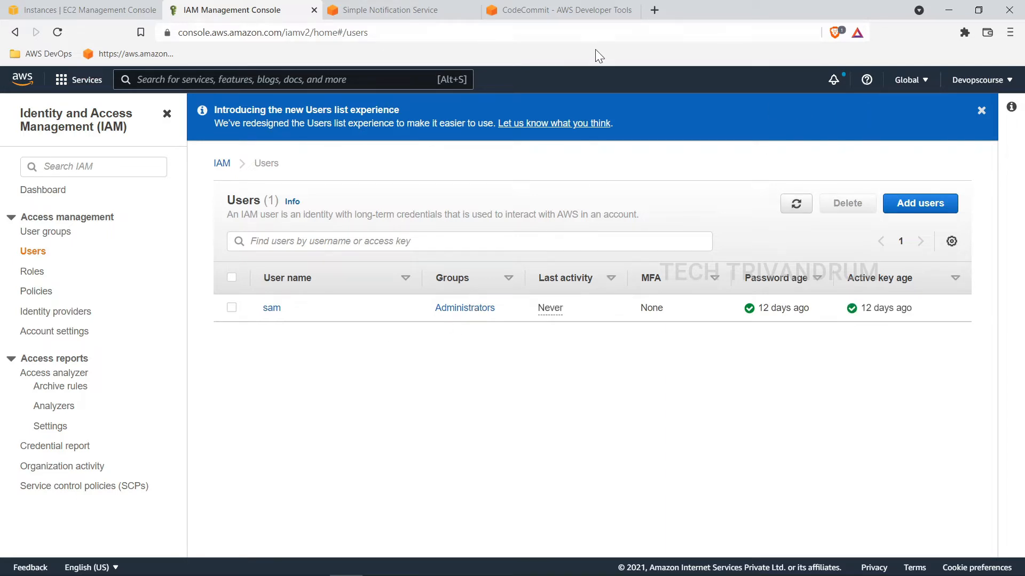
Switch to CodeCommit, open the my-website repository's settings and review its general settings
{"action": "left_click", "coordinate": [555, 9]}
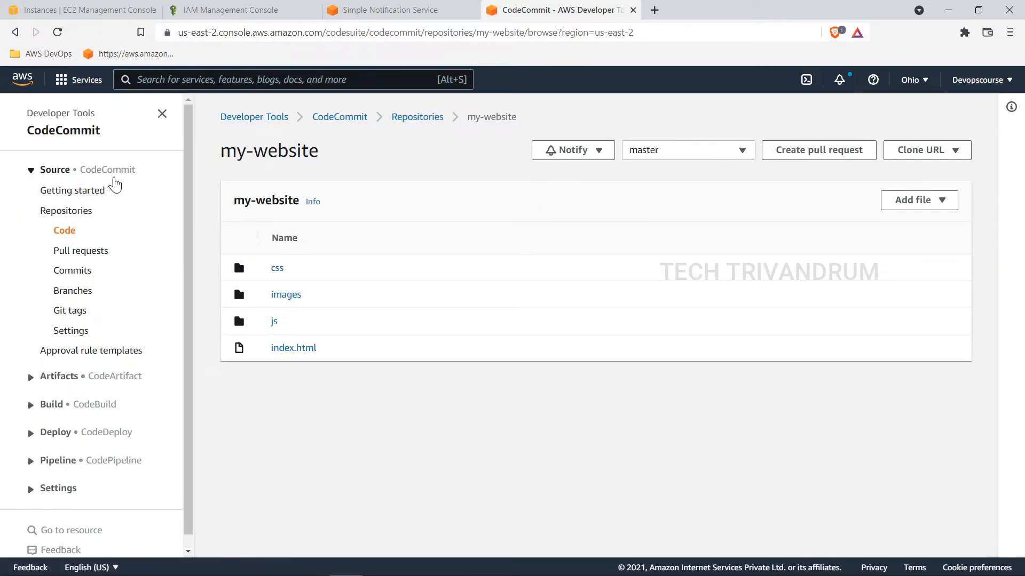
{"action": "scroll", "coordinate": [188, 247], "scroll_direction": "down", "scroll_amount": 1}
{"action": "scroll", "coordinate": [188, 243], "scroll_direction": "up", "scroll_amount": 1}
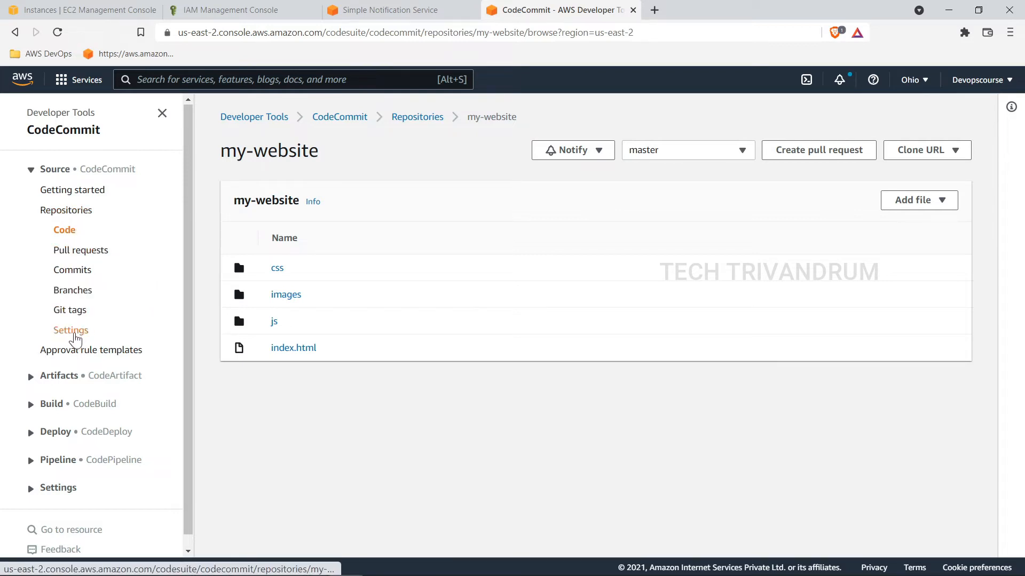
{"action": "left_click", "coordinate": [74, 336]}
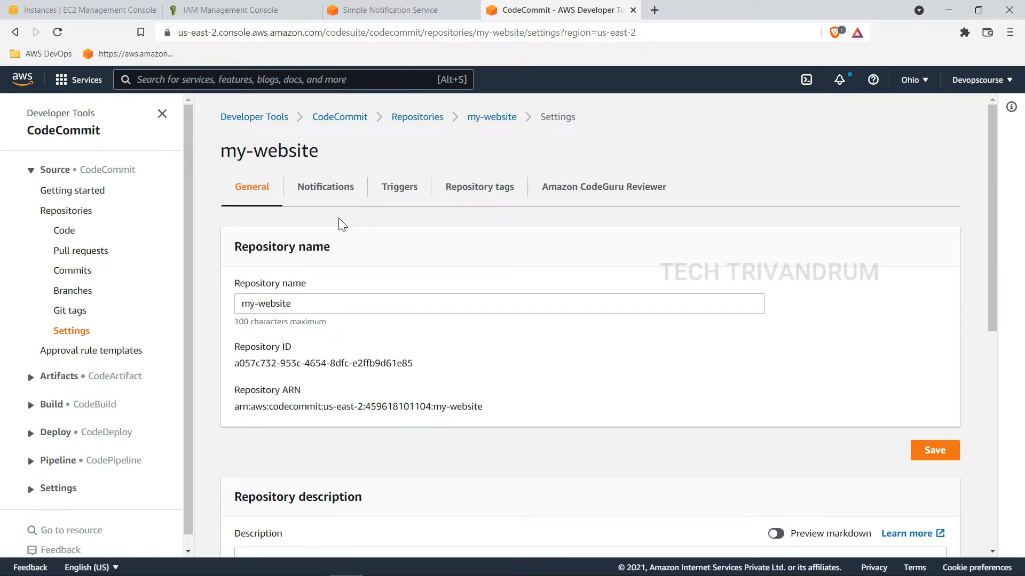
{"action": "scroll", "coordinate": [401, 193], "scroll_direction": "down", "scroll_amount": 5}
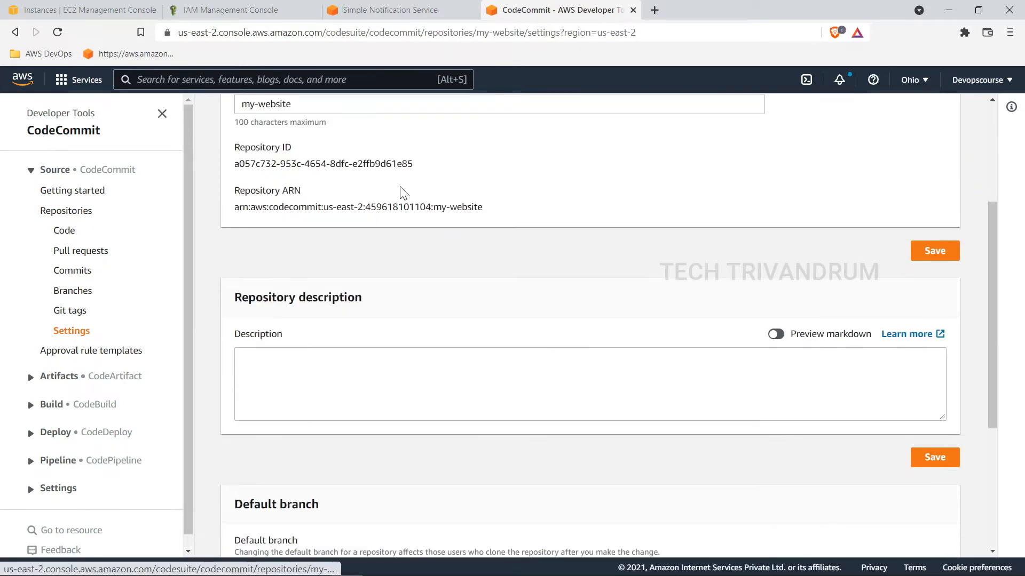
{"action": "scroll", "coordinate": [404, 194], "scroll_direction": "down", "scroll_amount": 3}
{"action": "scroll", "coordinate": [400, 206], "scroll_direction": "up", "scroll_amount": 8}
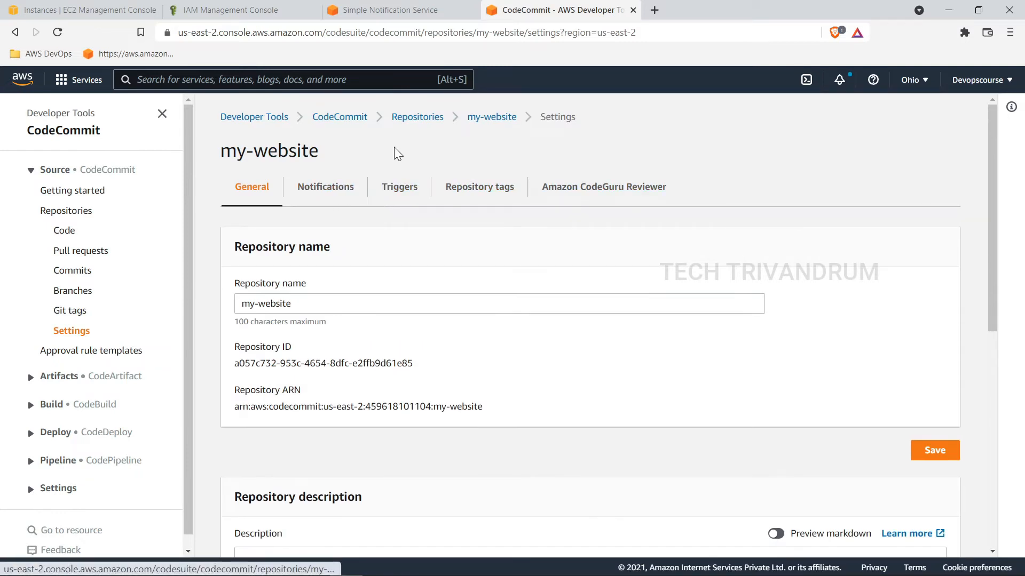
Check the existing subscriptions and topics in Amazon SNS
{"action": "left_click", "coordinate": [431, 20]}
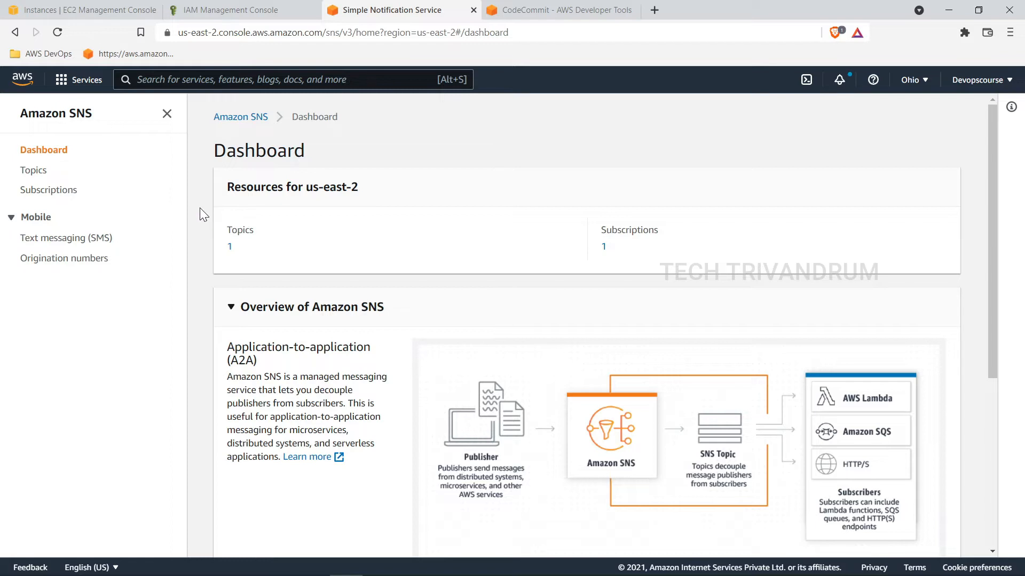
{"action": "left_click", "coordinate": [603, 247]}
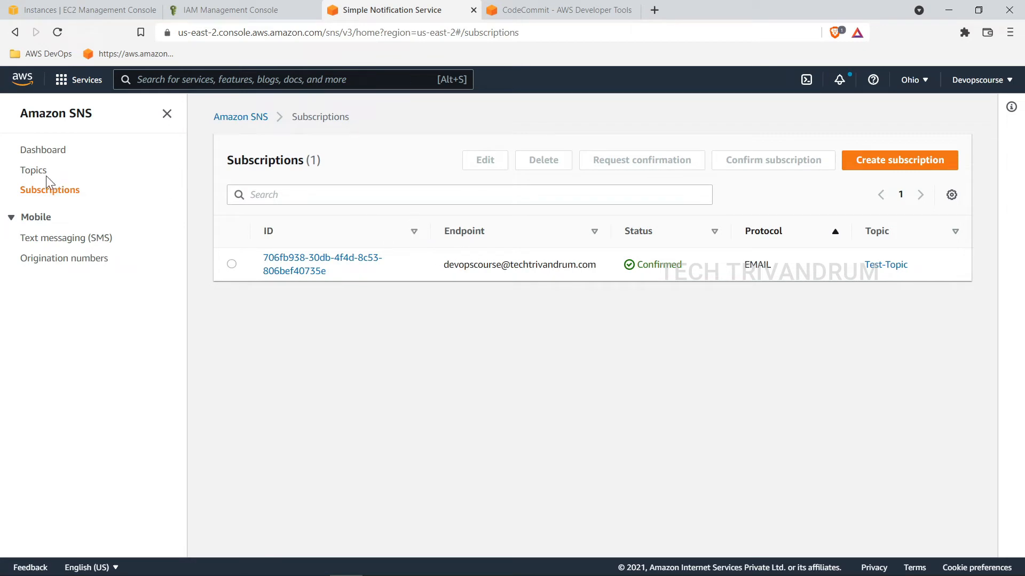
{"action": "left_click", "coordinate": [33, 170]}
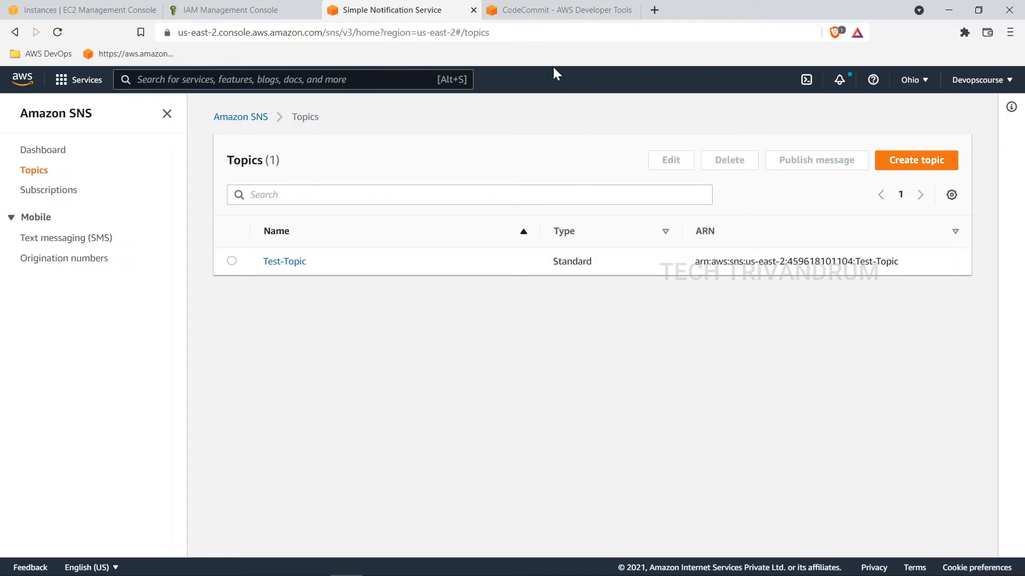
Start a notification rule for the my-website repository in CodeCommit and name it Codecommit-Notification
{"action": "left_click", "coordinate": [561, 10]}
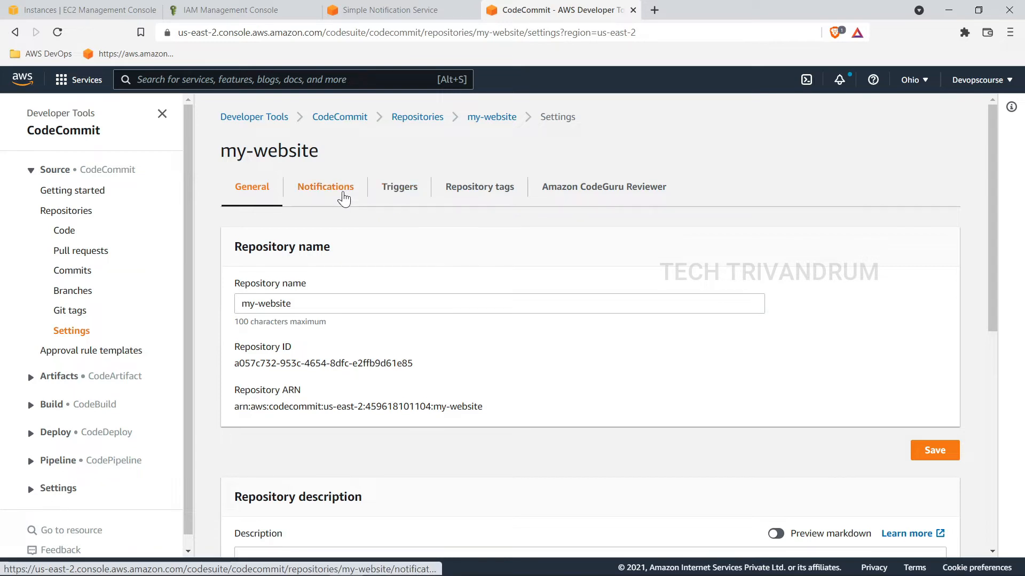
{"action": "left_click", "coordinate": [345, 197]}
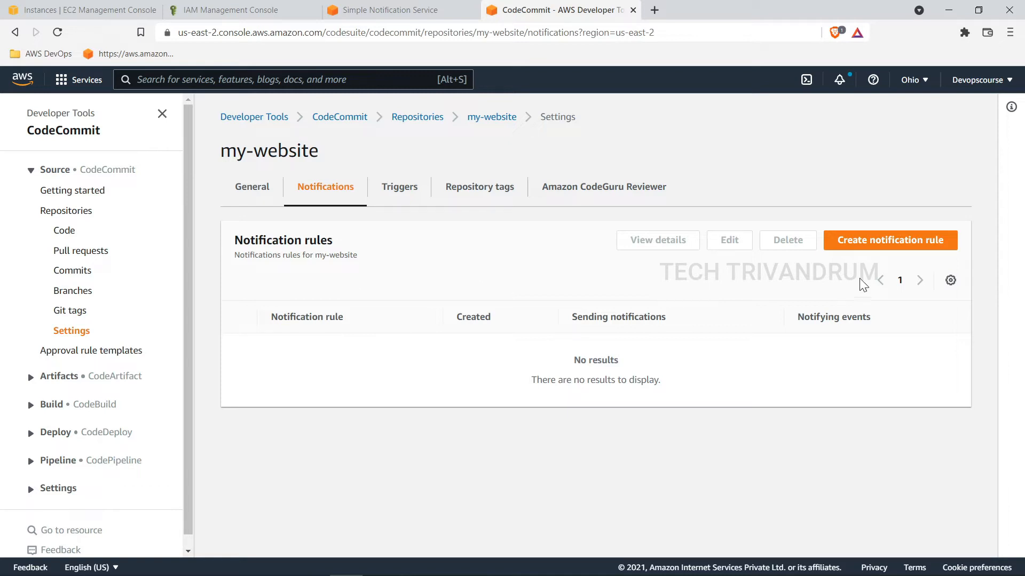
{"action": "left_click", "coordinate": [867, 242]}
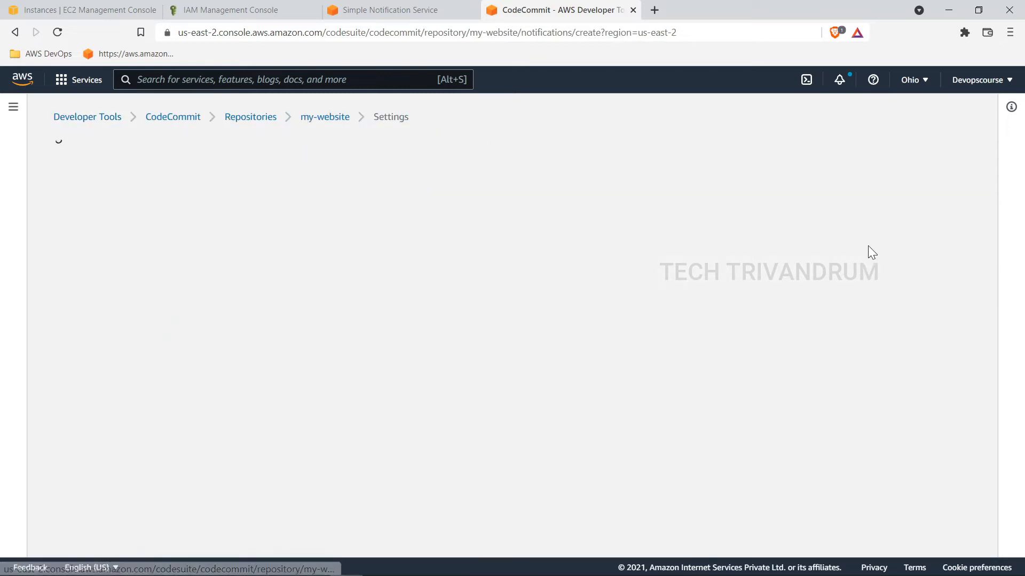
{"action": "left_click", "coordinate": [214, 290]}
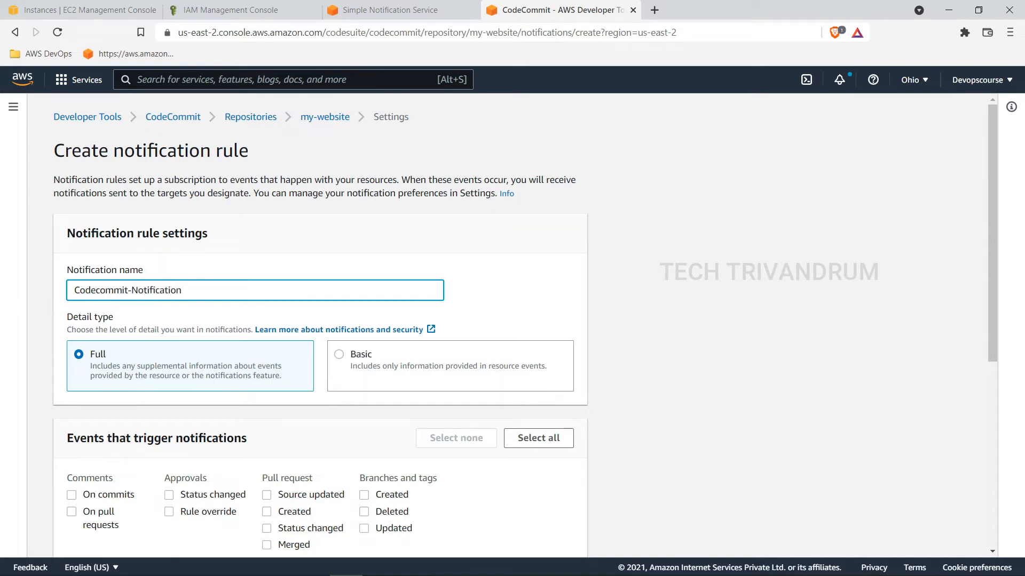
Select all comment, approval, pull request, and branch and tag events as triggers for the notification rule
{"action": "scroll", "coordinate": [512, 320], "scroll_direction": "down", "scroll_amount": 1}
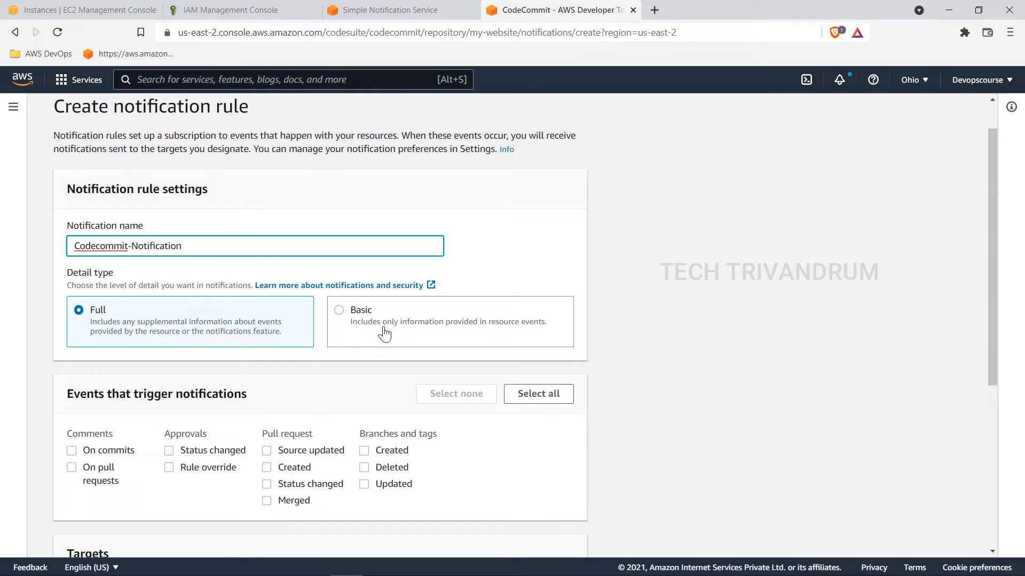
{"action": "scroll", "coordinate": [103, 327], "scroll_direction": "down", "scroll_amount": 1}
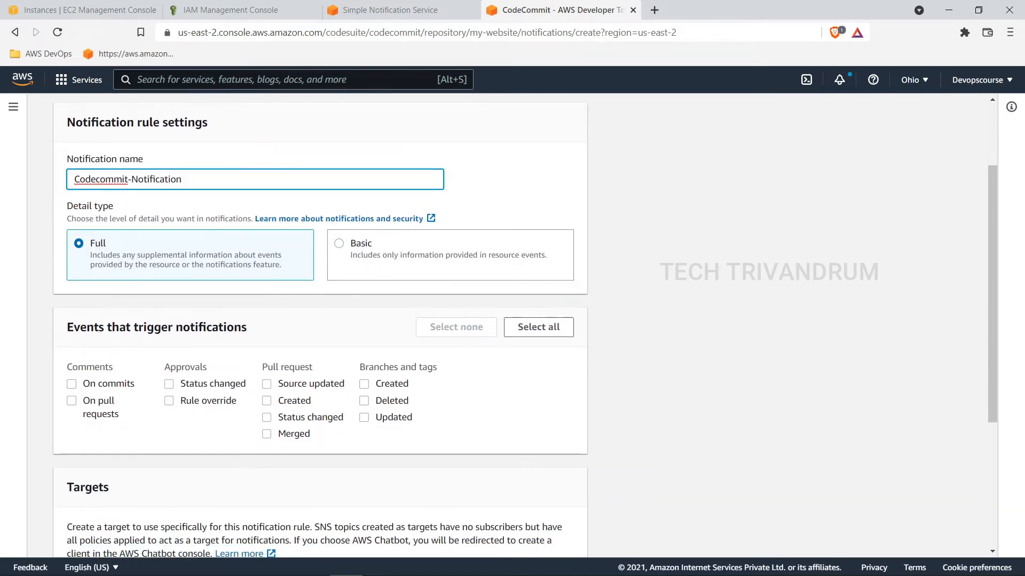
{"action": "scroll", "coordinate": [138, 323], "scroll_direction": "down", "scroll_amount": 1}
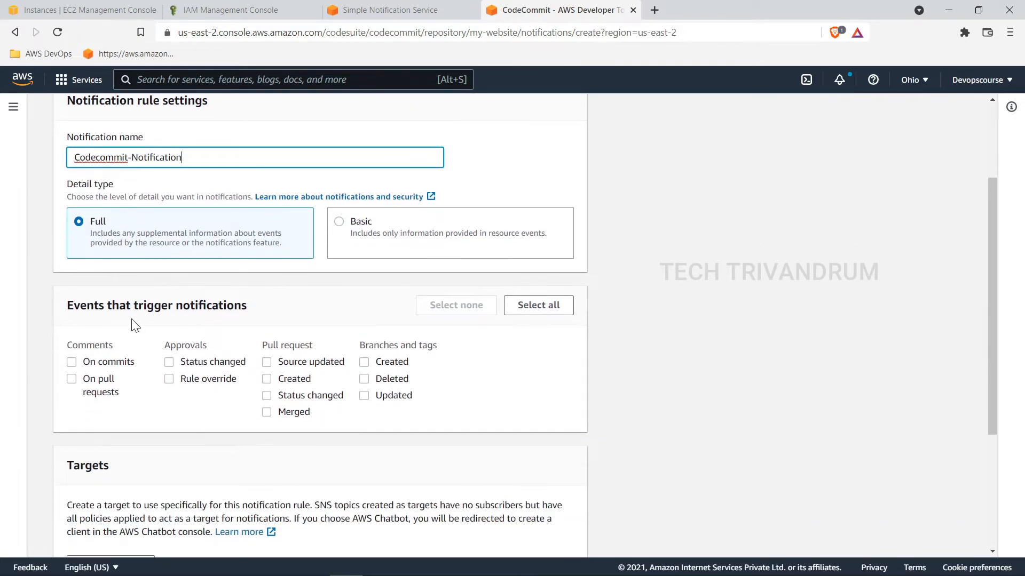
{"action": "scroll", "coordinate": [150, 320], "scroll_direction": "up", "scroll_amount": 1}
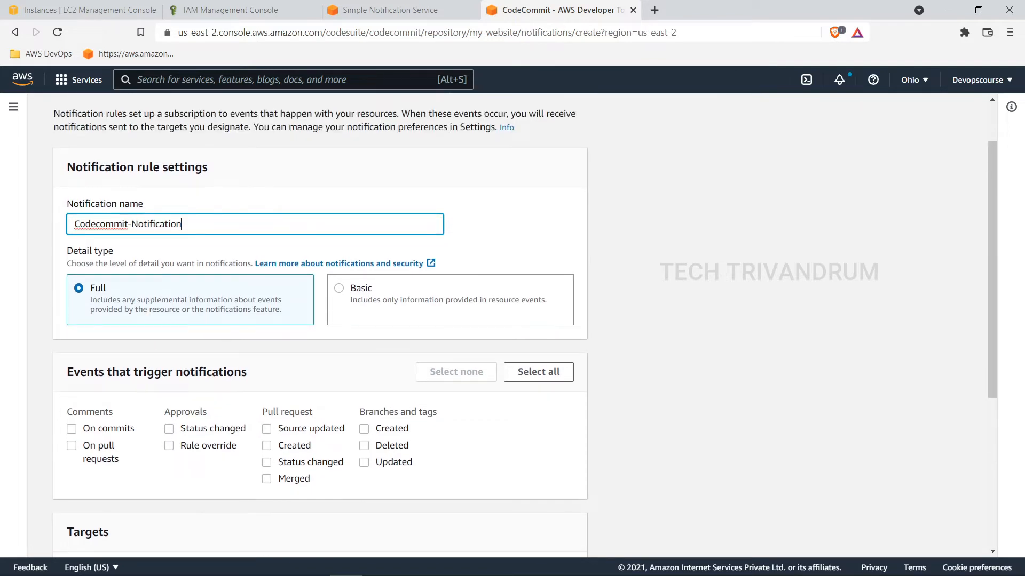
{"action": "scroll", "coordinate": [218, 261], "scroll_direction": "down", "scroll_amount": 1}
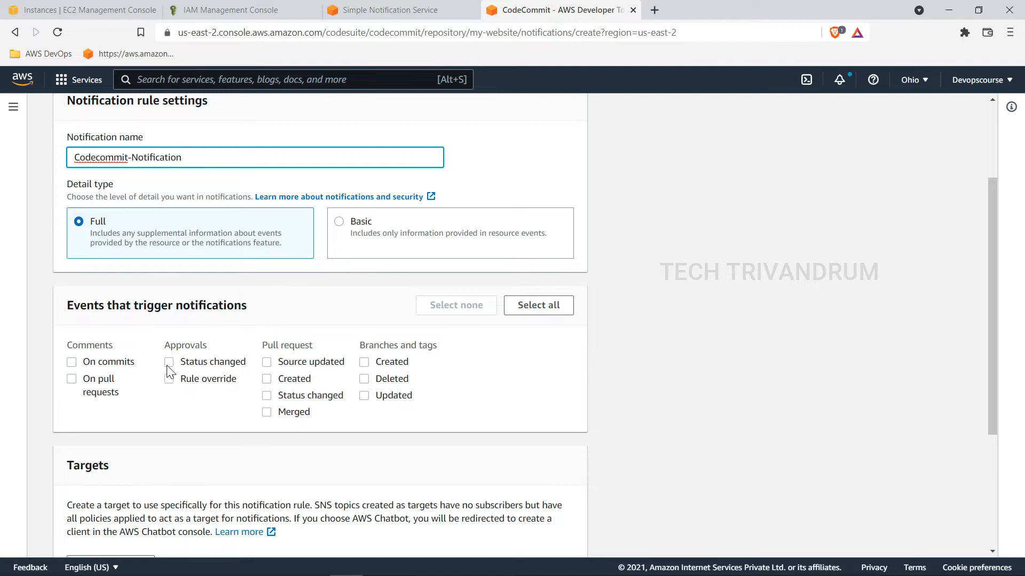
{"action": "scroll", "coordinate": [167, 368], "scroll_direction": "down", "scroll_amount": 1}
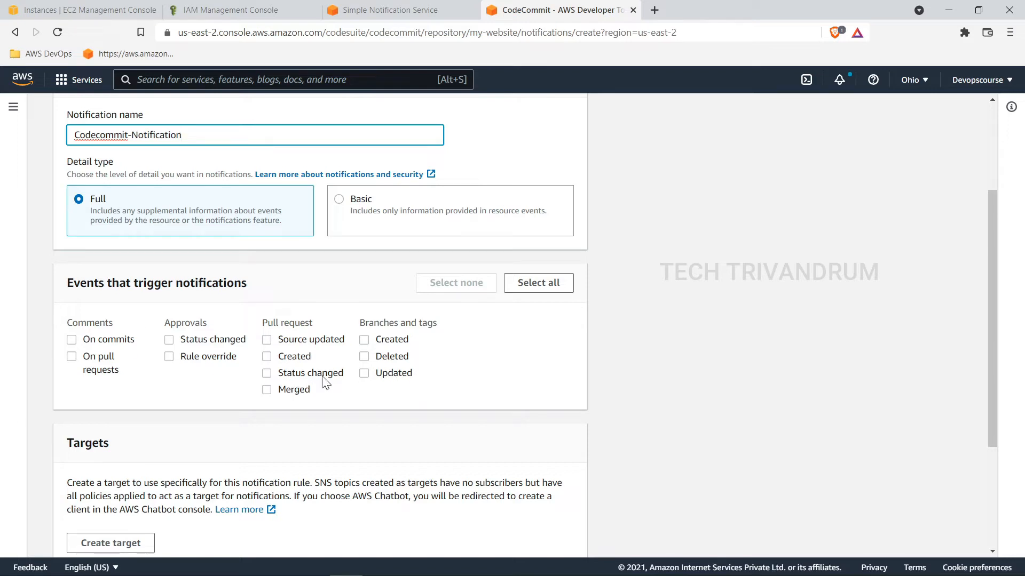
{"action": "scroll", "coordinate": [243, 210], "scroll_direction": "up", "scroll_amount": 3}
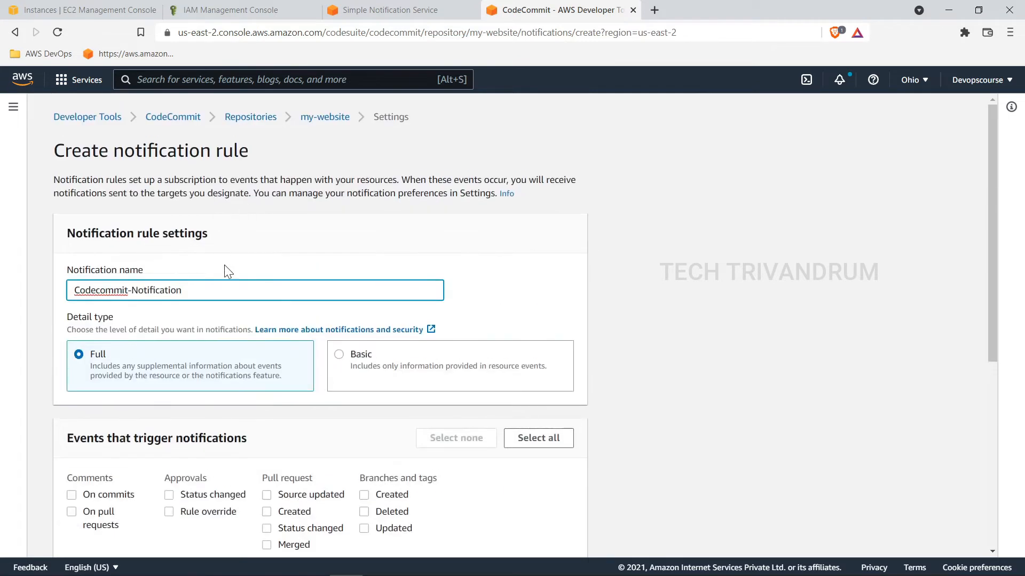
{"action": "scroll", "coordinate": [224, 265], "scroll_direction": "down", "scroll_amount": 2}
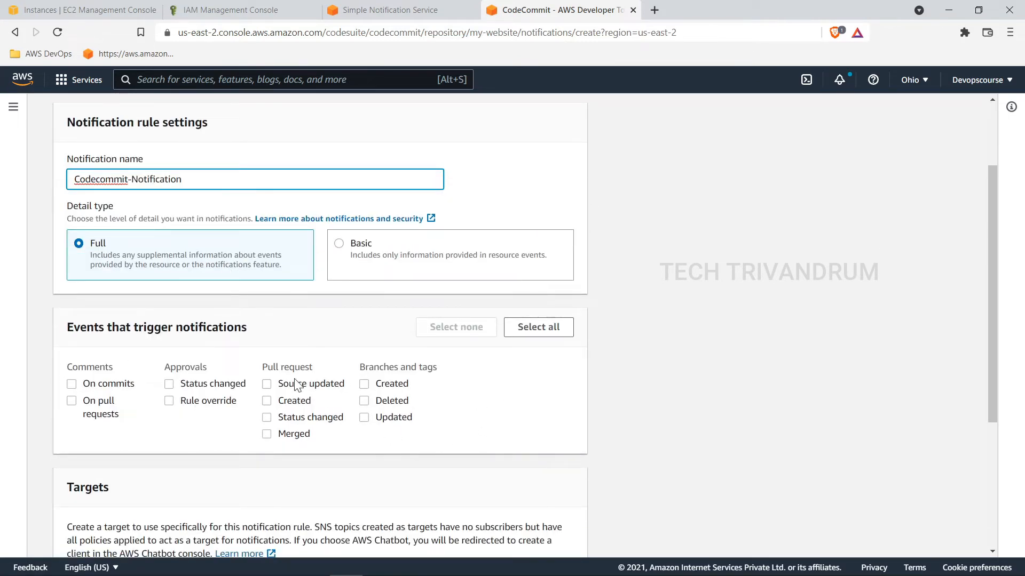
{"action": "left_click", "coordinate": [540, 328]}
Set the rule's target to the SNS topic Test-Topic and submit the notification rule
{"action": "scroll", "coordinate": [238, 348], "scroll_direction": "down", "scroll_amount": 4}
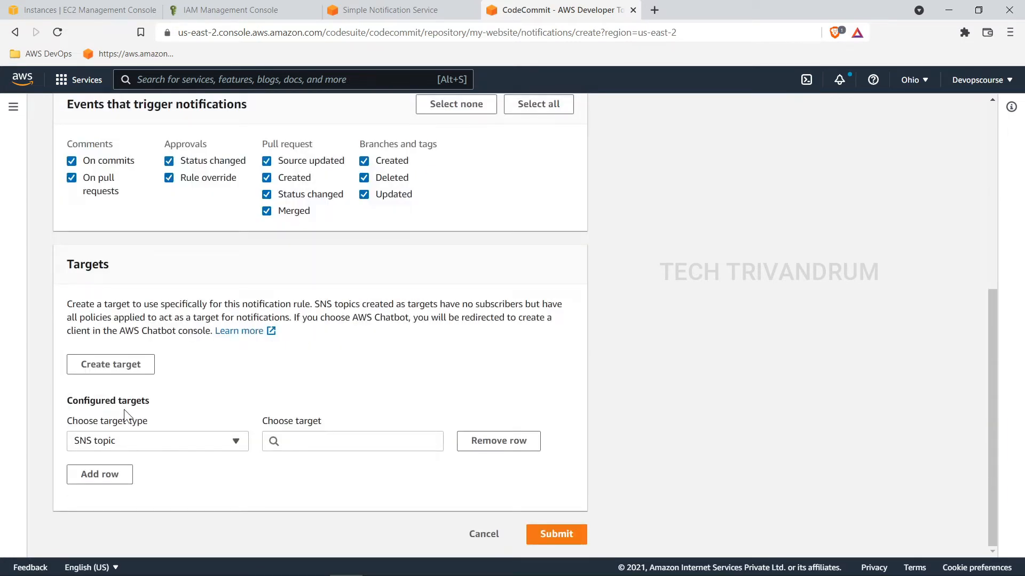
{"action": "left_click", "coordinate": [199, 445]}
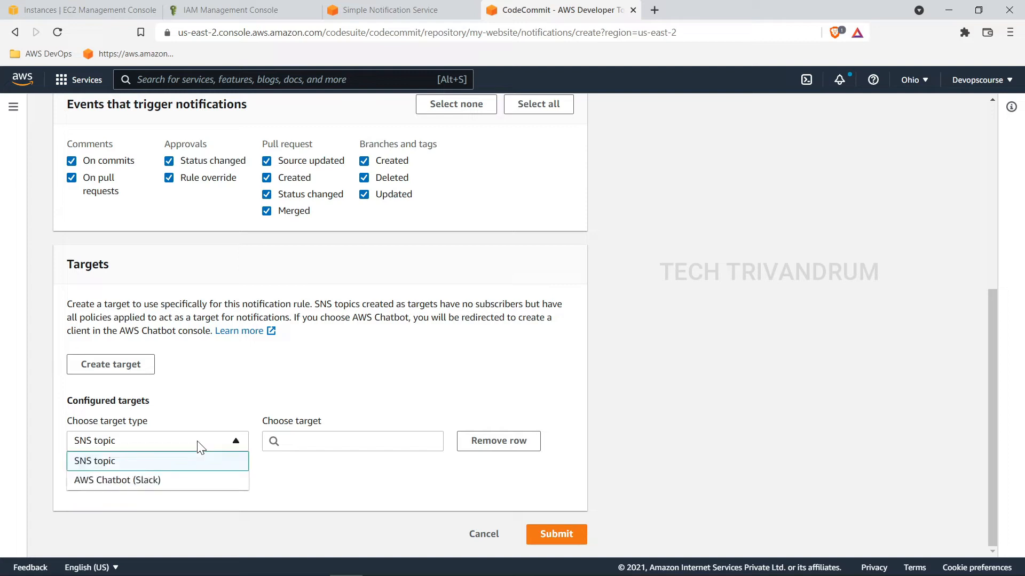
{"action": "left_click", "coordinate": [134, 462]}
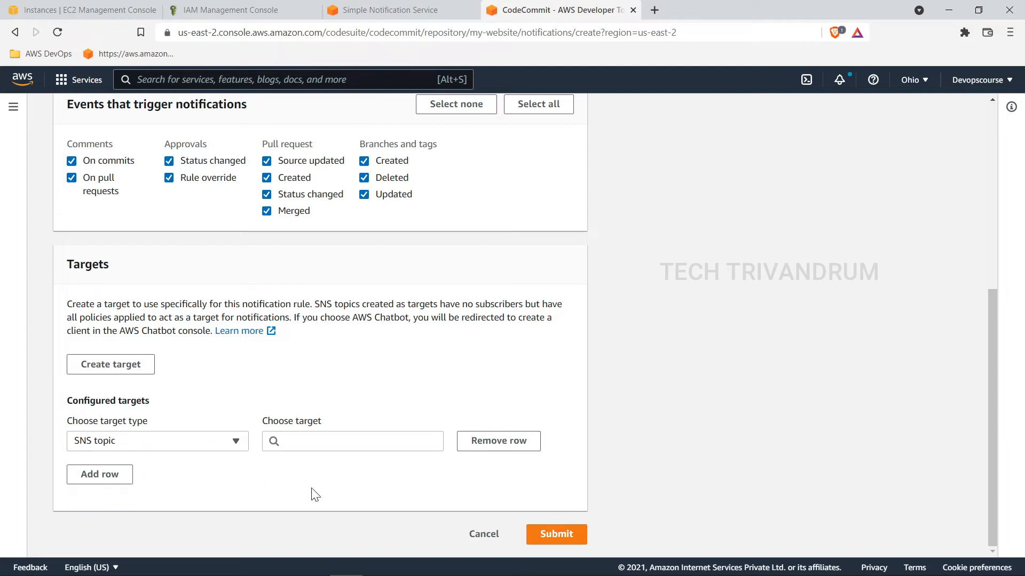
{"action": "left_click", "coordinate": [299, 440]}
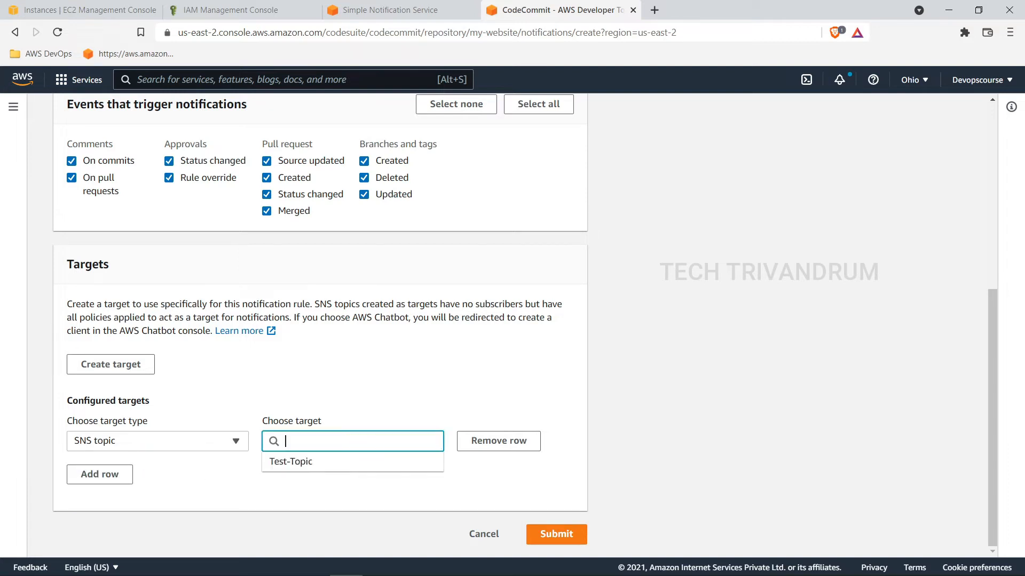
{"action": "left_click", "coordinate": [302, 465]}
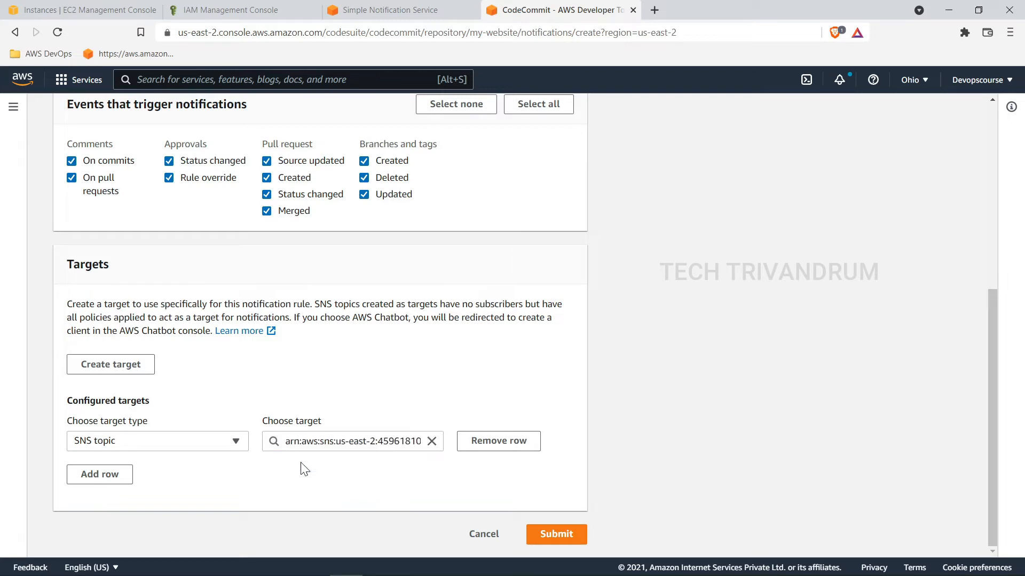
{"action": "left_click", "coordinate": [558, 531]}
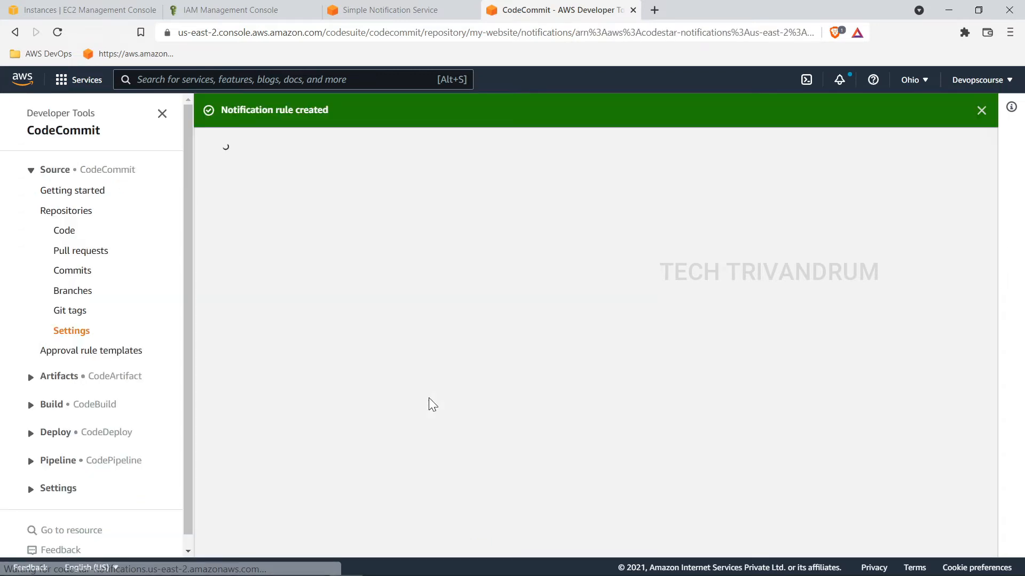
Examine the trigger events and targets of the created notification rule
{"action": "scroll", "coordinate": [462, 299], "scroll_direction": "down", "scroll_amount": 1}
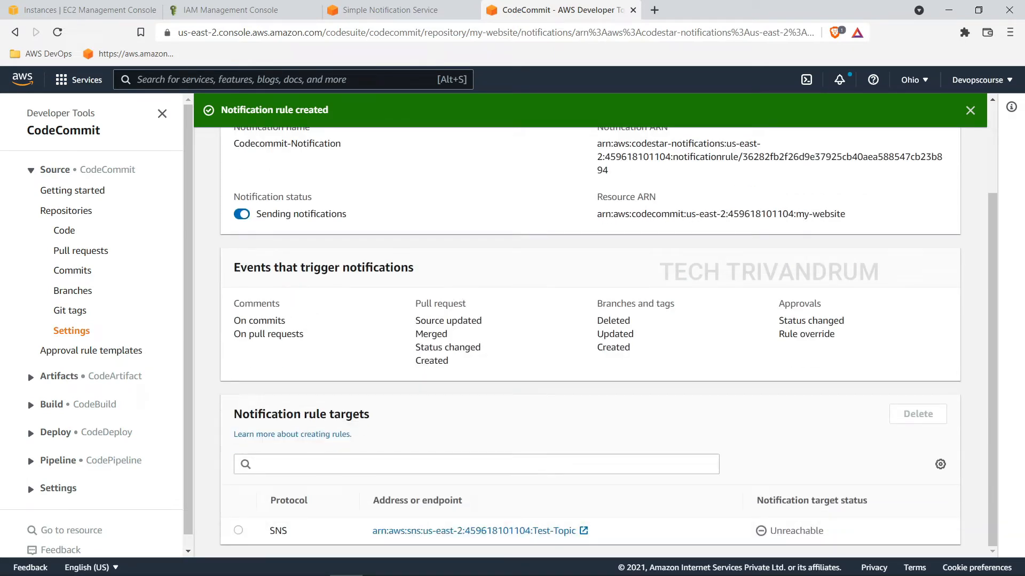
{"action": "left_click_drag", "start_coordinate": [234, 302], "coordinate": [842, 344]}
{"action": "left_click", "coordinate": [841, 354]}
{"action": "left_click_drag", "start_coordinate": [734, 368], "coordinate": [234, 303]}
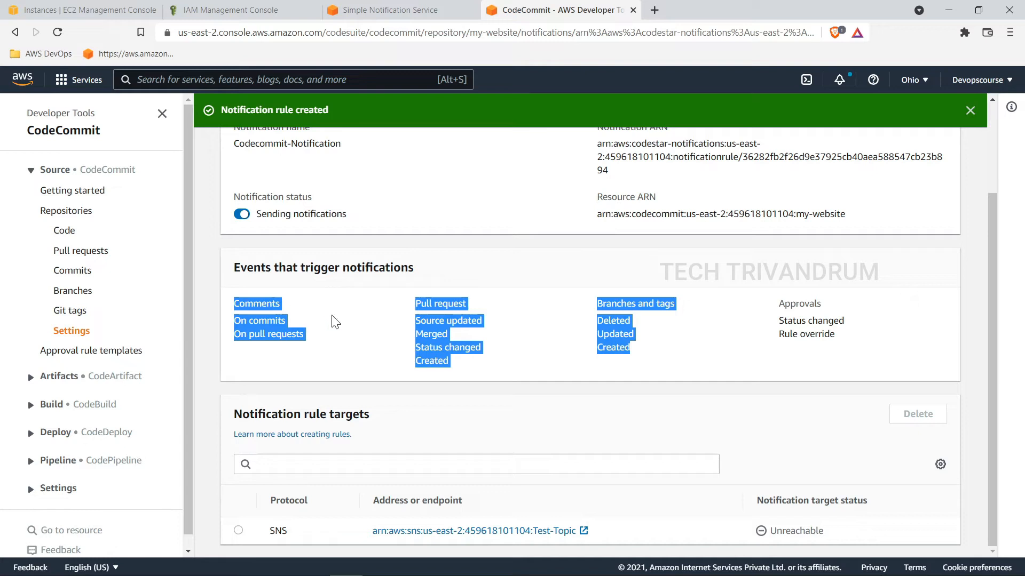
Review the Codecommit-Notification rule's settings and its SNS target address
{"action": "scroll", "coordinate": [425, 303], "scroll_direction": "up", "scroll_amount": 1}
{"action": "scroll", "coordinate": [415, 285], "scroll_direction": "up", "scroll_amount": 1}
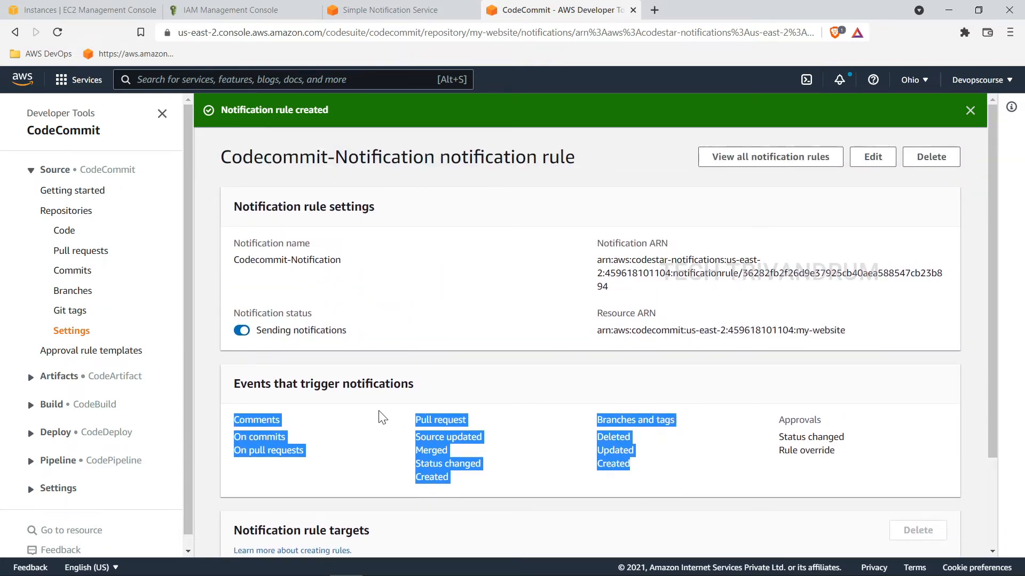
{"action": "scroll", "coordinate": [382, 416], "scroll_direction": "down", "scroll_amount": 2}
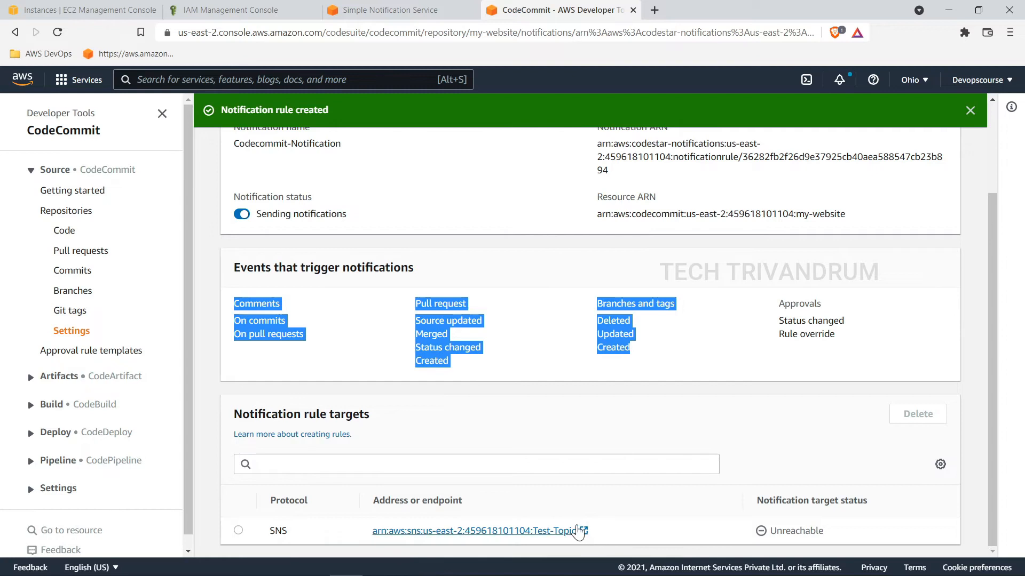
{"action": "scroll", "coordinate": [426, 384], "scroll_direction": "up", "scroll_amount": 2}
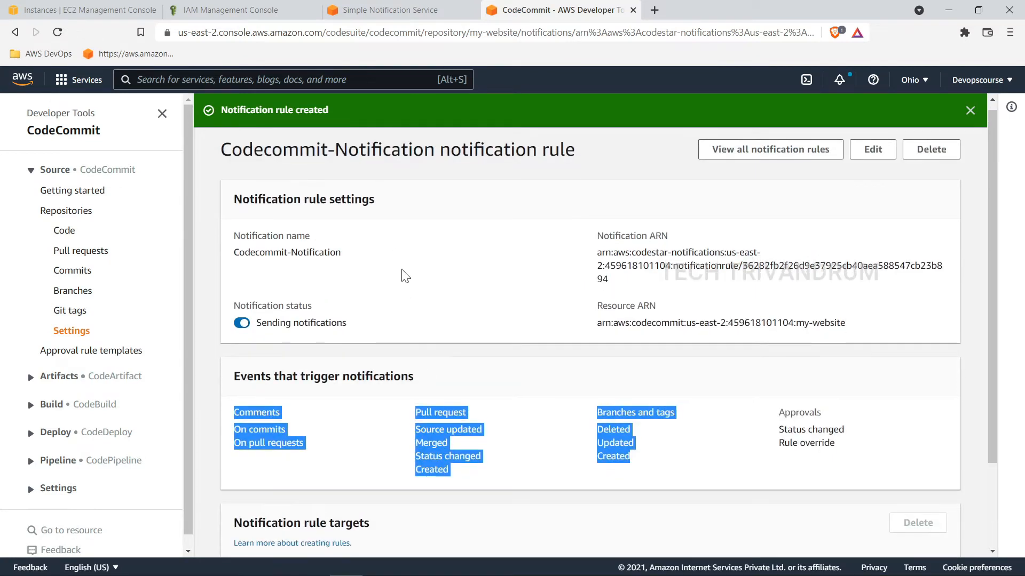
{"action": "scroll", "coordinate": [407, 275], "scroll_direction": "down", "scroll_amount": 2}
{"action": "scroll", "coordinate": [455, 254], "scroll_direction": "up", "scroll_amount": 2}
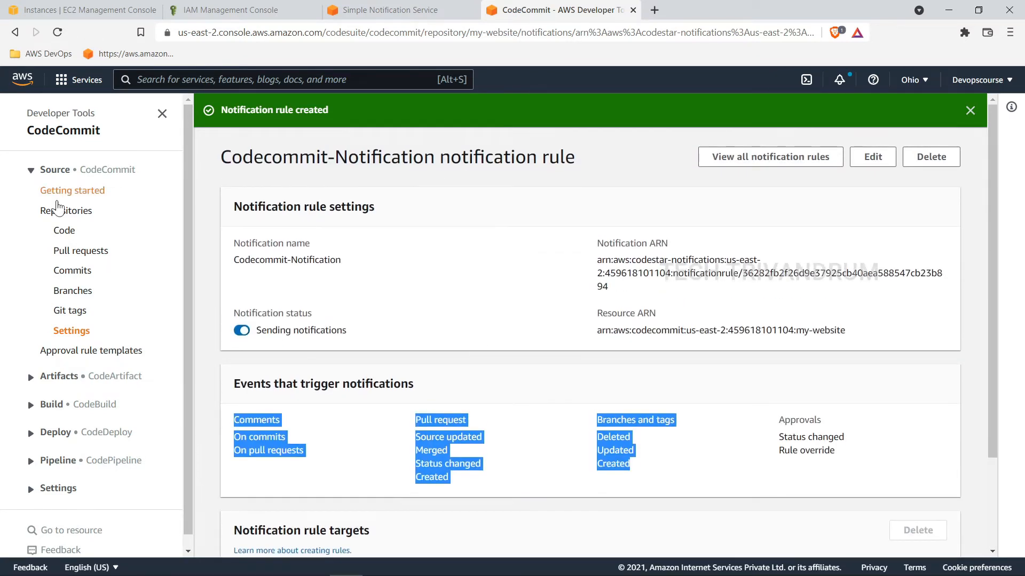
Start a new trigger in the my-website repository settings and name it Codecommit-Trigger
{"action": "left_click", "coordinate": [75, 330]}
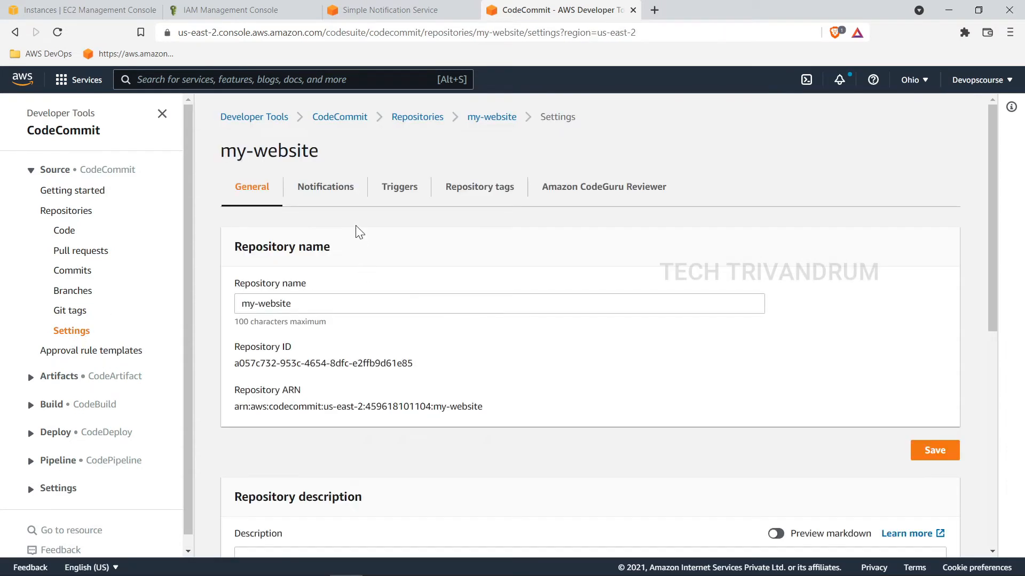
{"action": "left_click", "coordinate": [327, 196]}
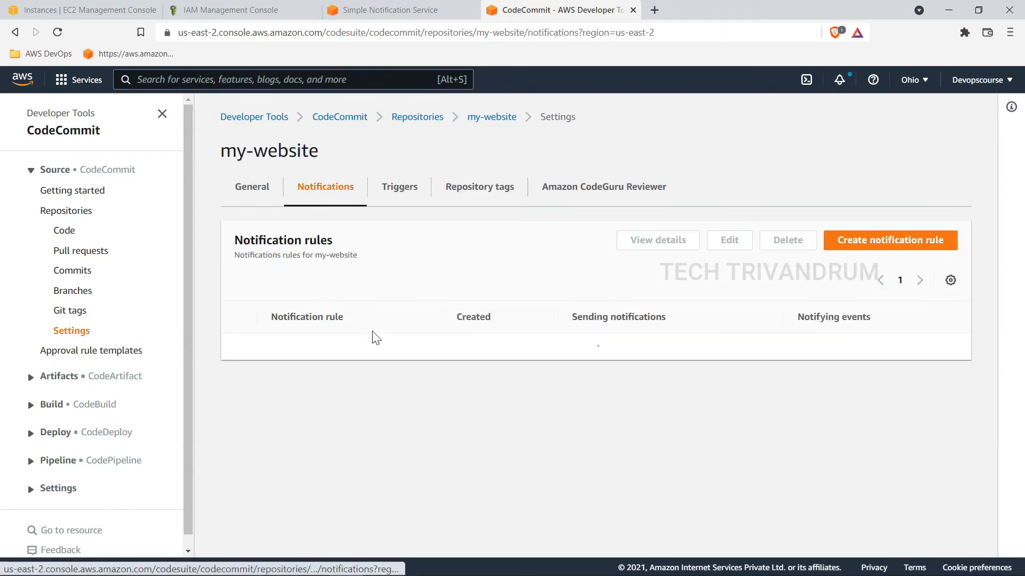
{"action": "left_click", "coordinate": [400, 201]}
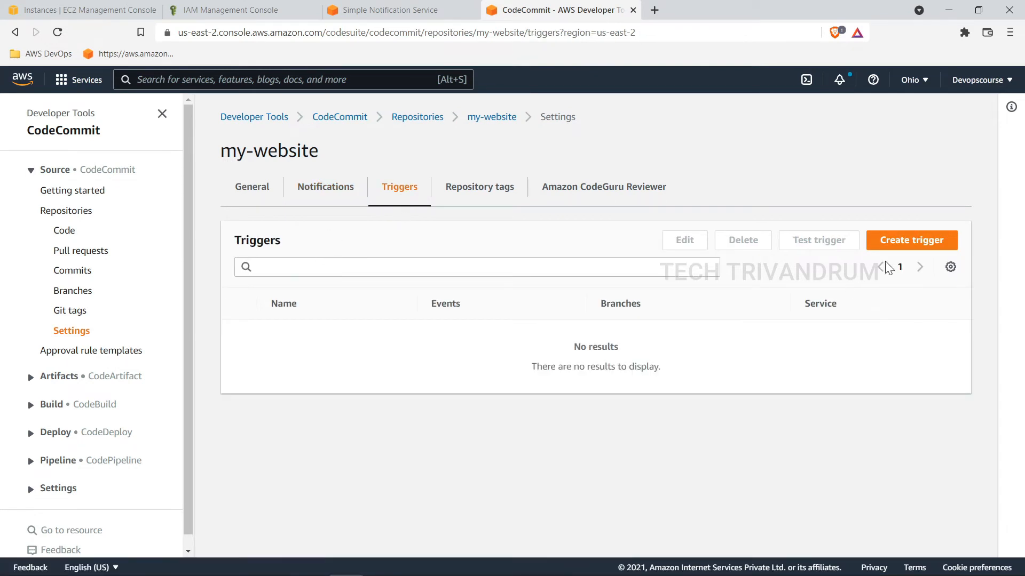
{"action": "left_click", "coordinate": [911, 242]}
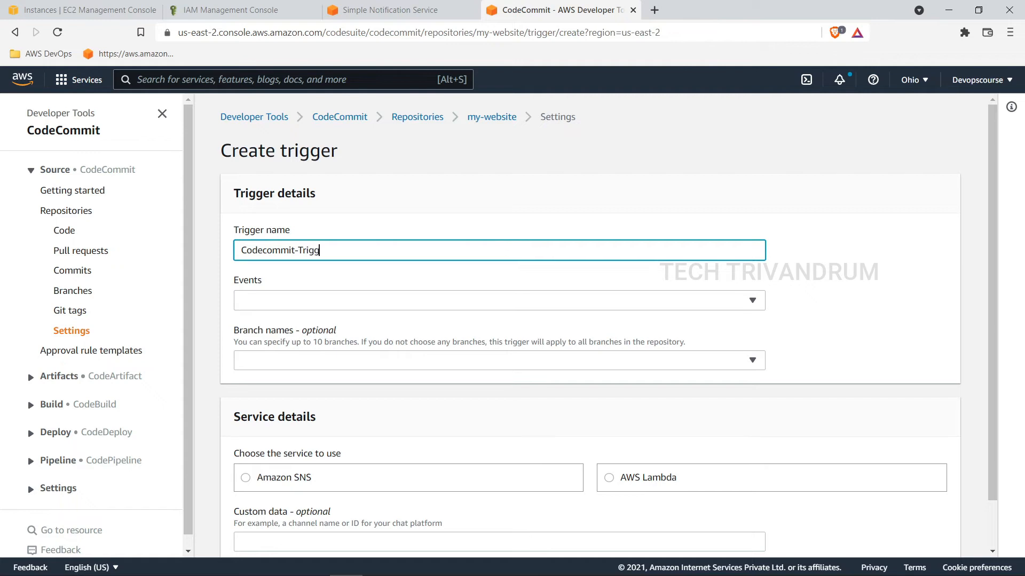
Set the trigger's events to All repository events and restrict it to the master branch
{"action": "left_click", "coordinate": [469, 302]}
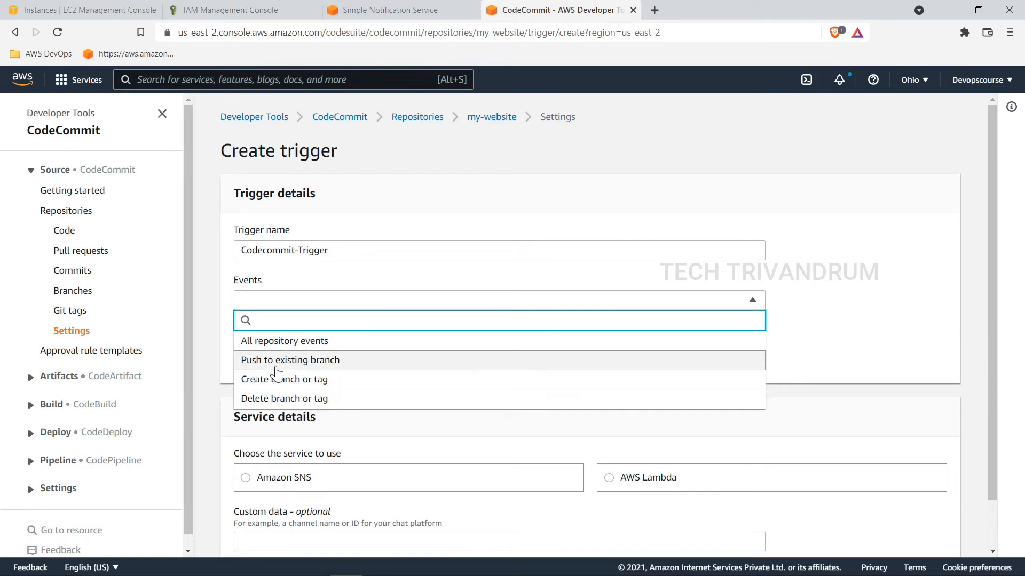
{"action": "left_click", "coordinate": [324, 345]}
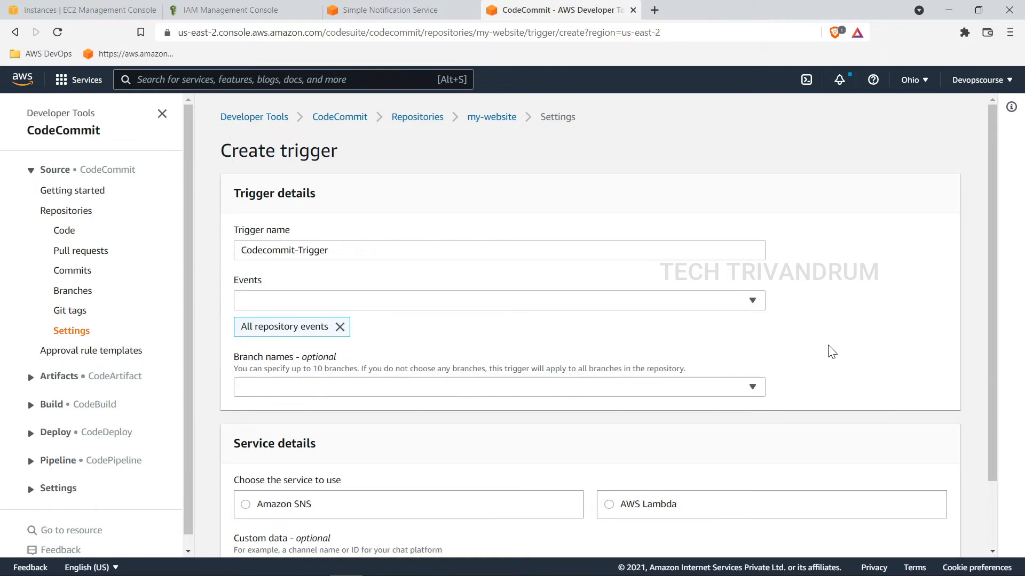
{"action": "left_click", "coordinate": [324, 386]}
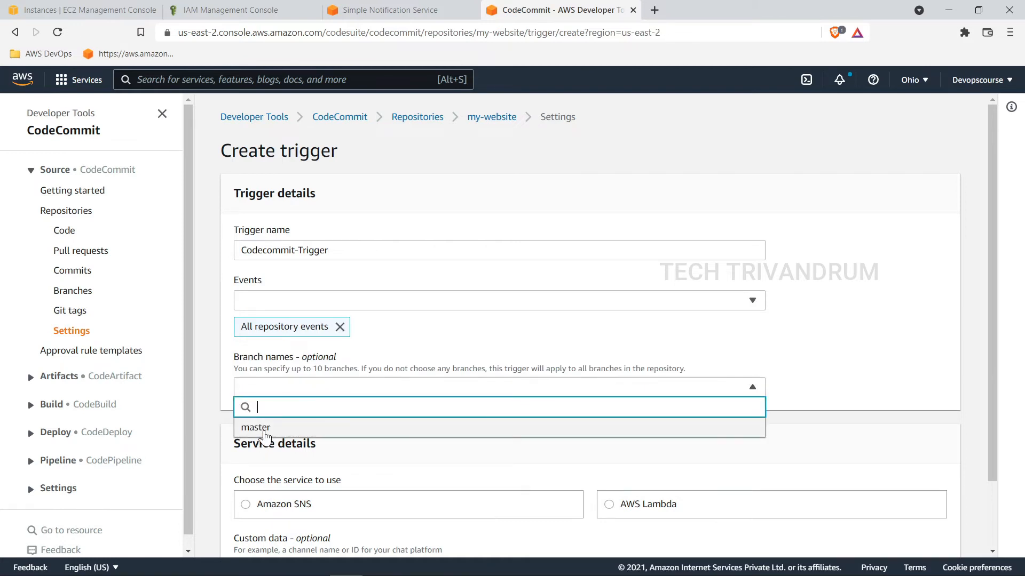
{"action": "left_click", "coordinate": [260, 429]}
Choose Amazon SNS as the trigger's service with Test-Topic as the topic, and create the trigger
{"action": "scroll", "coordinate": [339, 426], "scroll_direction": "down", "scroll_amount": 3}
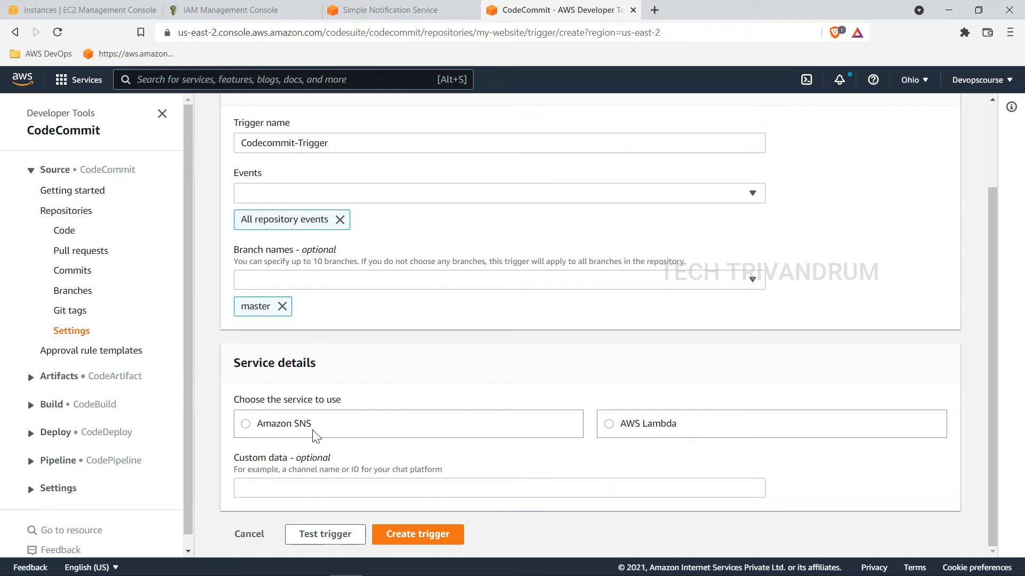
{"action": "left_click", "coordinate": [245, 424]}
{"action": "scroll", "coordinate": [418, 350], "scroll_direction": "down", "scroll_amount": 2}
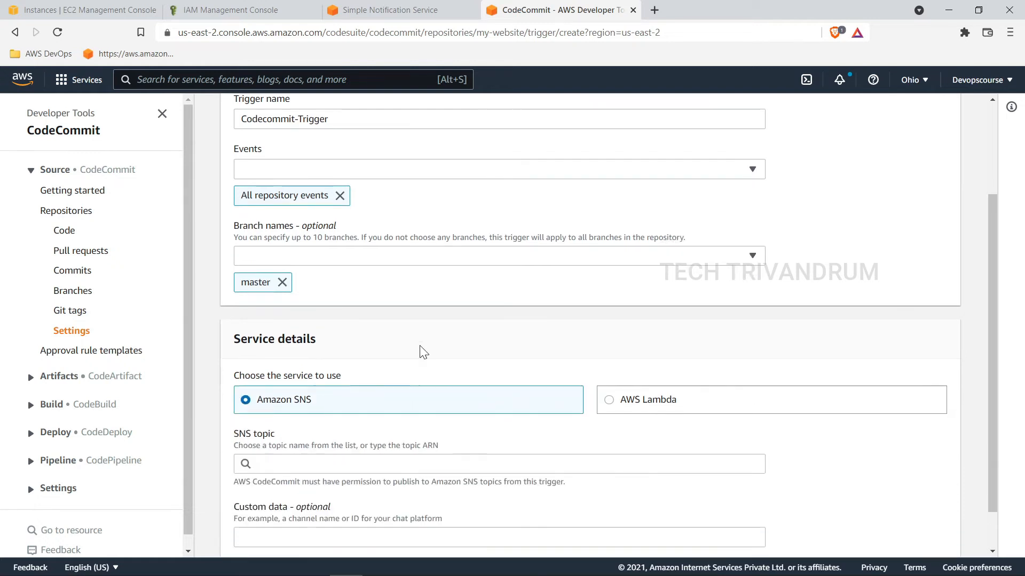
{"action": "left_click", "coordinate": [363, 414]}
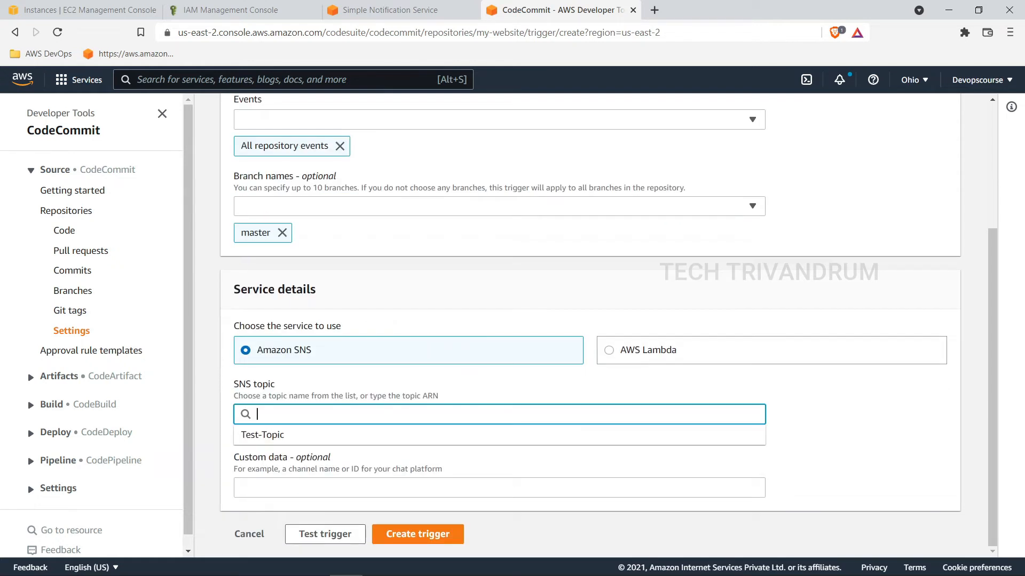
{"action": "left_click", "coordinate": [266, 437]}
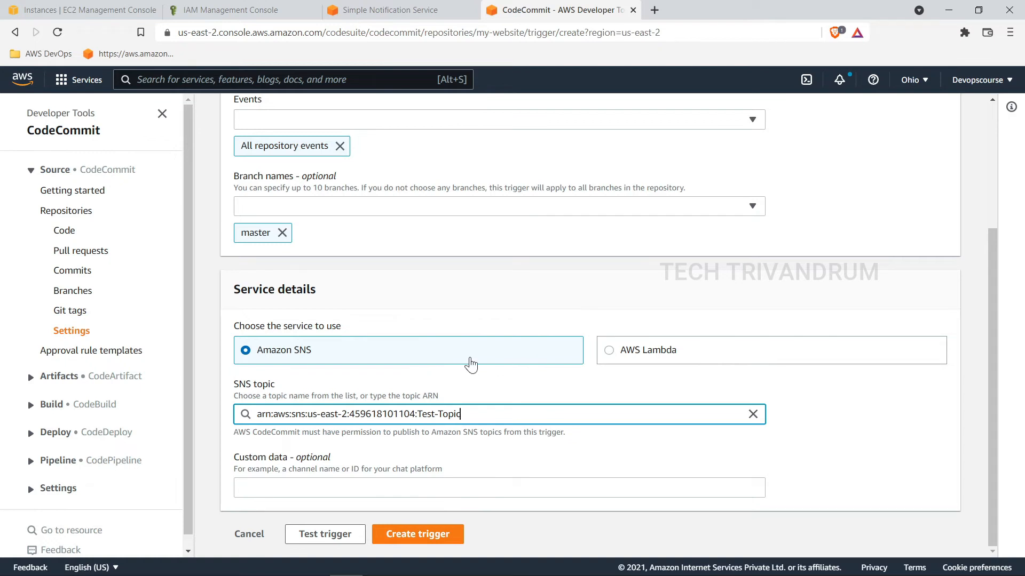
{"action": "left_click", "coordinate": [427, 539]}
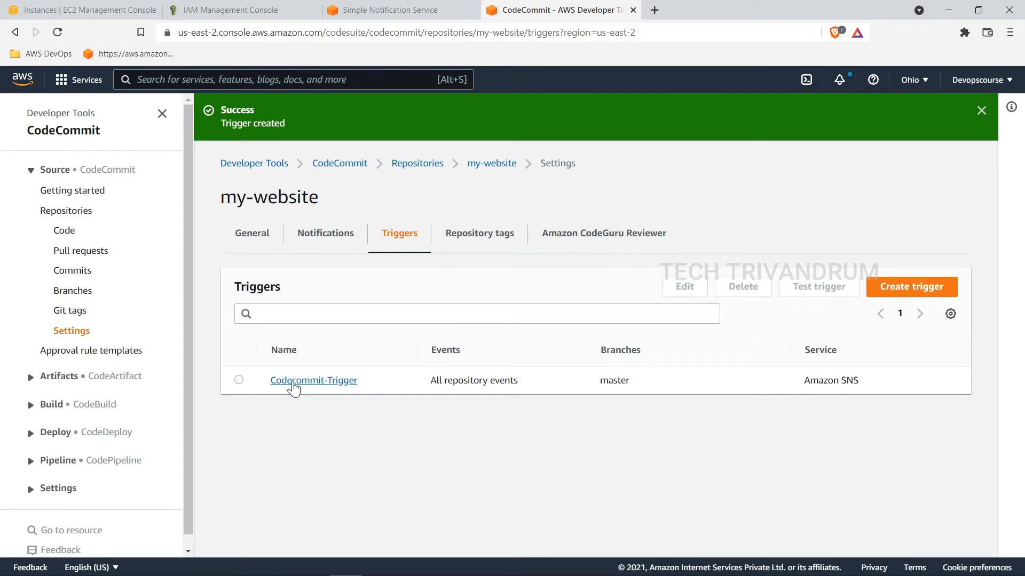
Review the configuration of Codecommit-Trigger and return to the my-website repository's general settings
{"action": "left_click", "coordinate": [239, 380]}
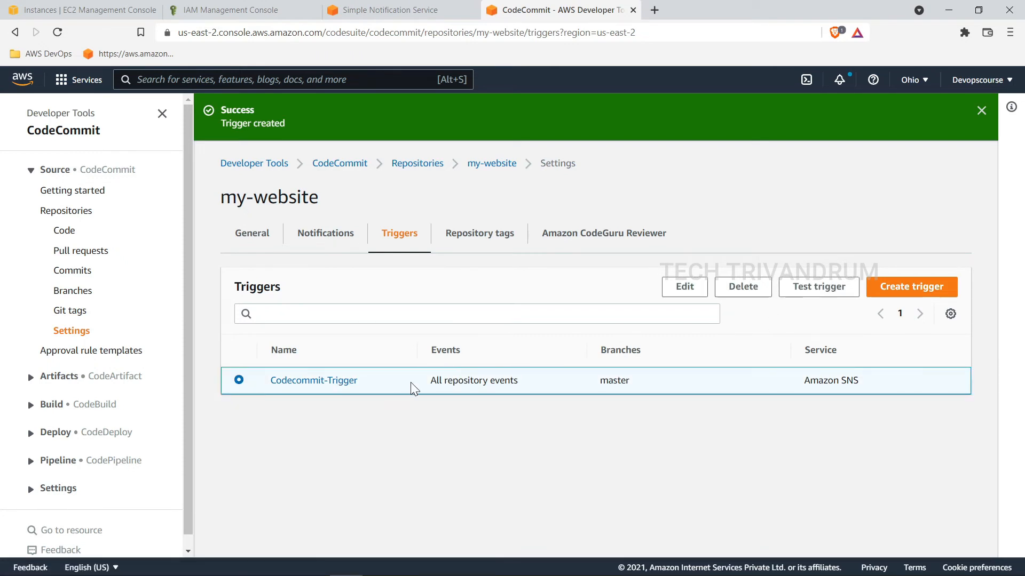
{"action": "left_click", "coordinate": [319, 387]}
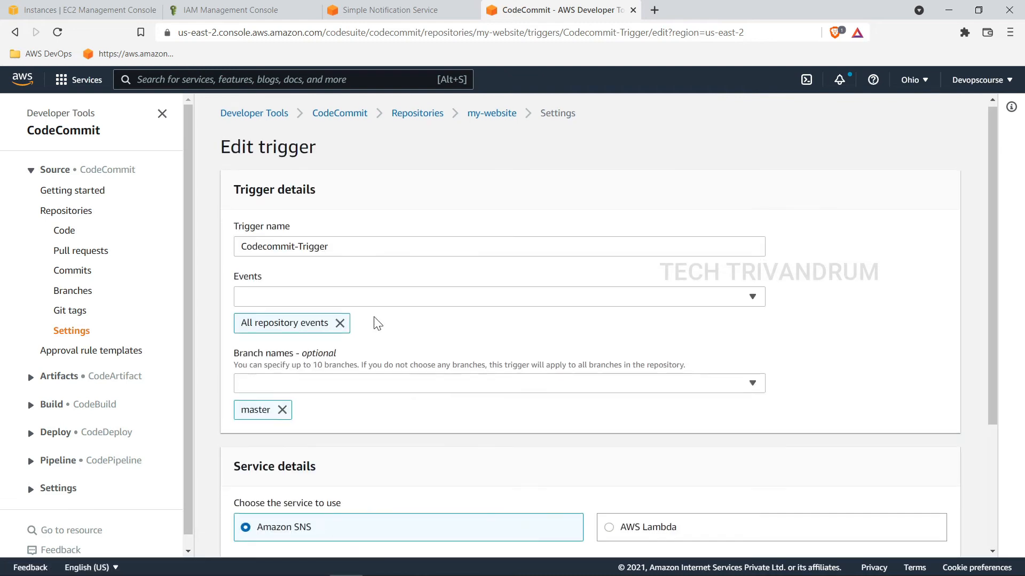
{"action": "scroll", "coordinate": [375, 322], "scroll_direction": "down", "scroll_amount": 3}
{"action": "scroll", "coordinate": [379, 321], "scroll_direction": "up", "scroll_amount": 3}
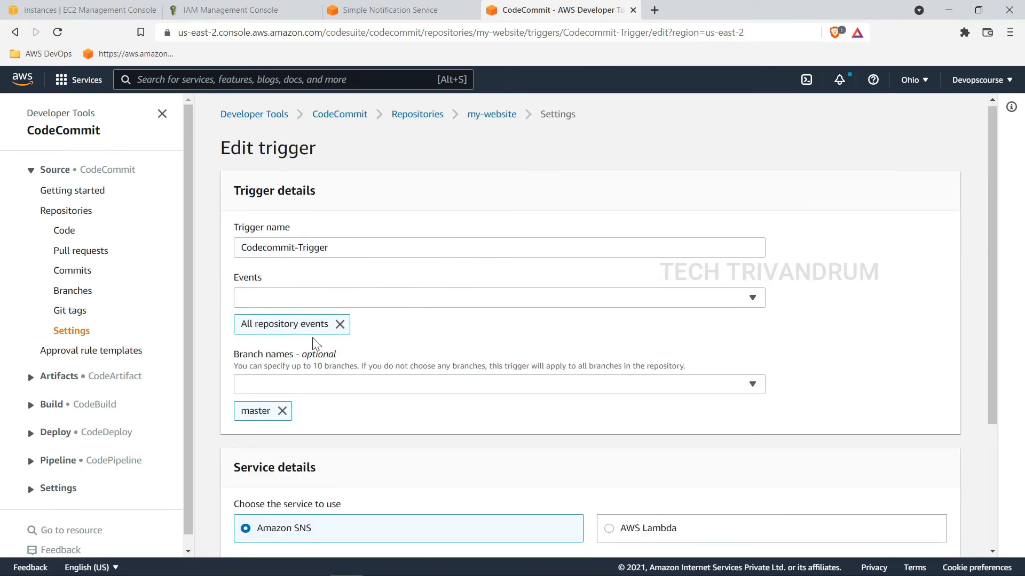
{"action": "left_click", "coordinate": [54, 338]}
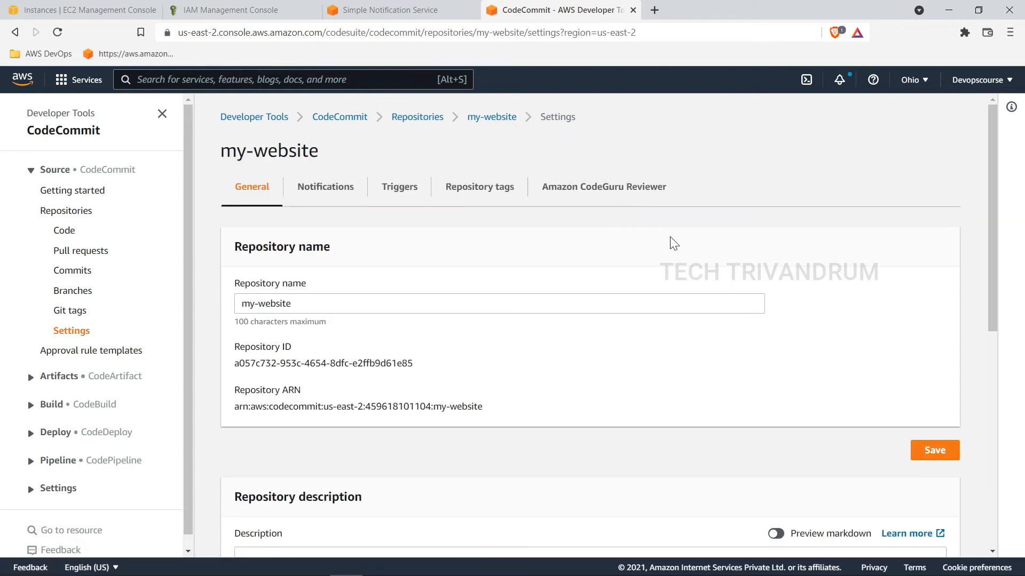
{"action": "scroll", "coordinate": [670, 238], "scroll_direction": "down", "scroll_amount": 4}
{"action": "scroll", "coordinate": [670, 238], "scroll_direction": "up", "scroll_amount": 4}
Switch to the Ubuntu machine and unlock its session with the account password
{"action": "left_click", "coordinate": [949, 8]}
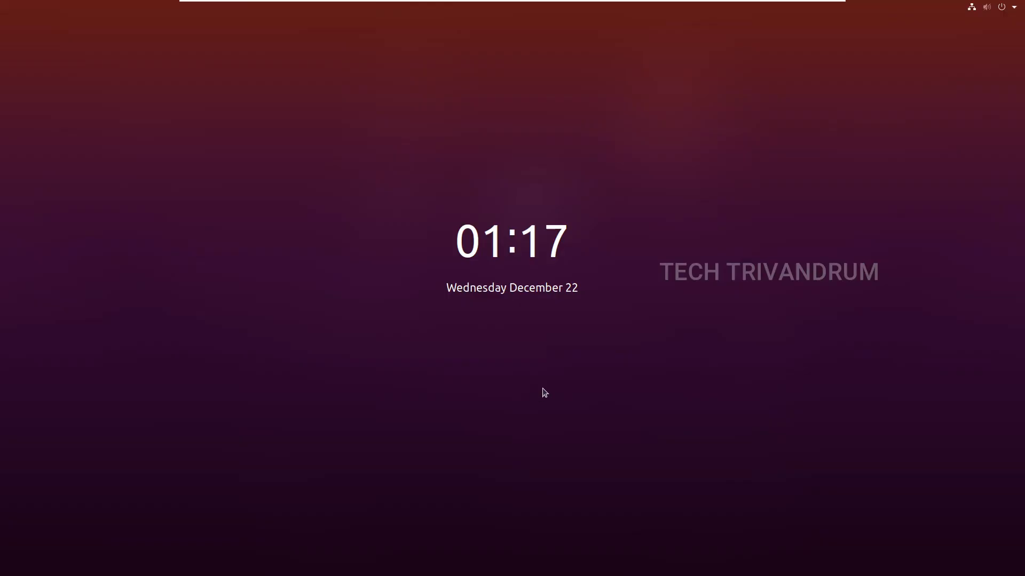
{"action": "left_click", "coordinate": [544, 392]}
{"action": "type", "text": "••"}
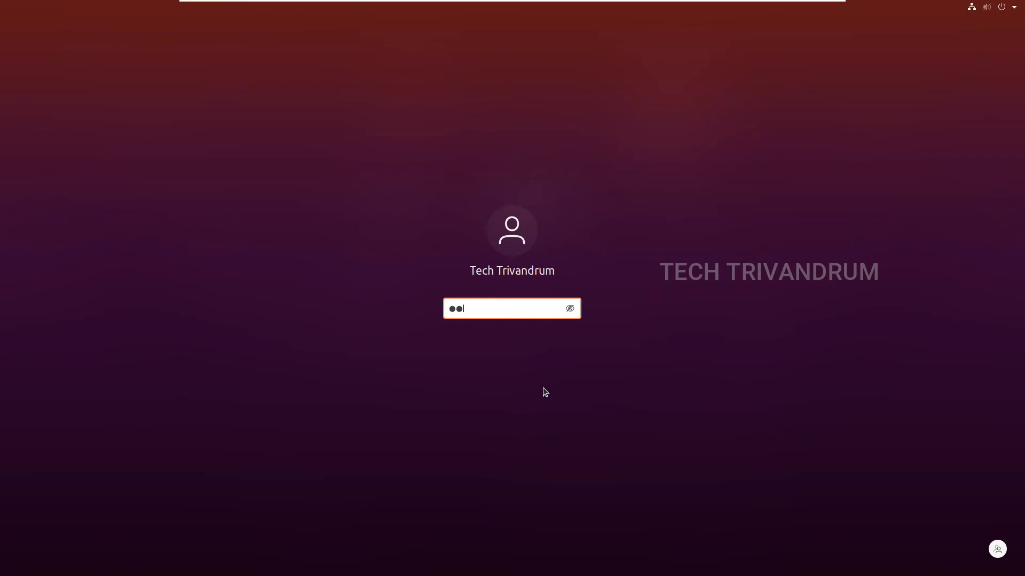
{"action": "type", "text": "•••••••"}
{"action": "key", "text": "Return"}
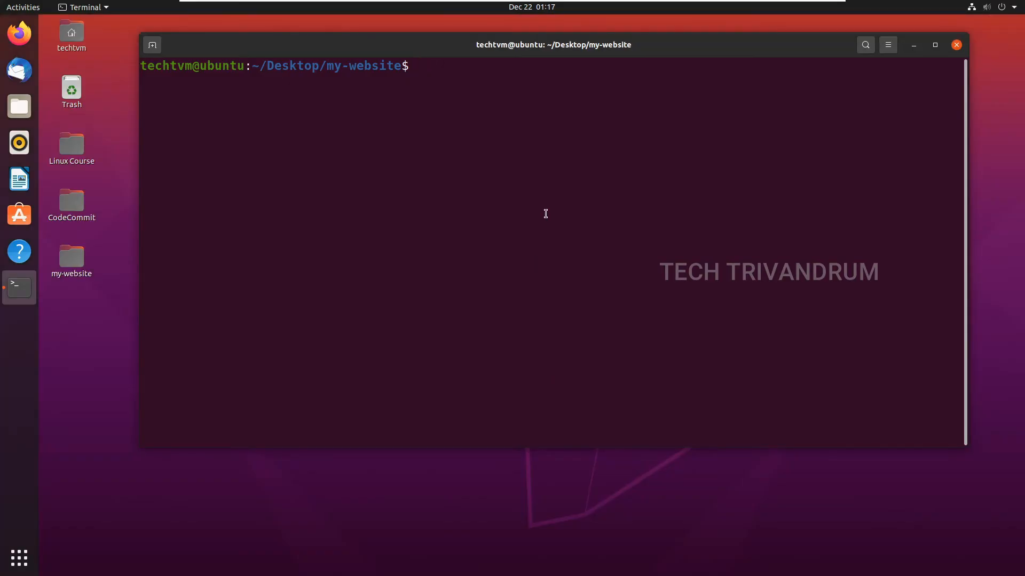
List the contents of the my-website folder in the terminal and open index.html in nano
{"action": "type", "text": "ls"}
{"action": "key", "text": "Return"}
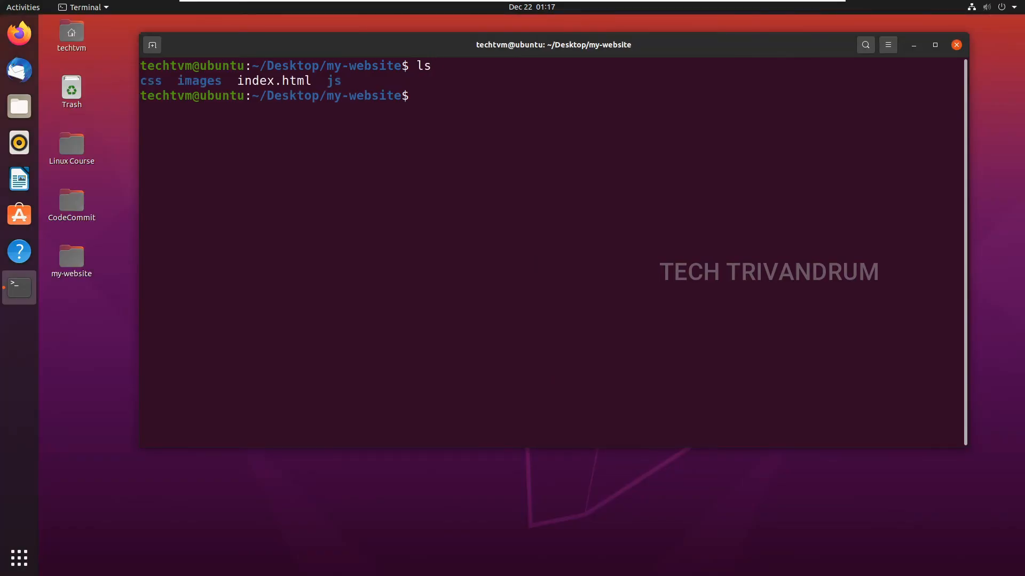
{"action": "type", "text": "nano i"}
{"action": "key", "text": "Tab"}
{"action": "key", "text": "Return"}
Change the page title in index.html to "Tech Trivandrum AWS DevOps Course-Trigger Test", save the file and exit nano
{"action": "key", "text": "Down"}
{"action": "key", "text": "Down"}
{"action": "key", "text": "Down"}
{"action": "key", "text": "Down"}
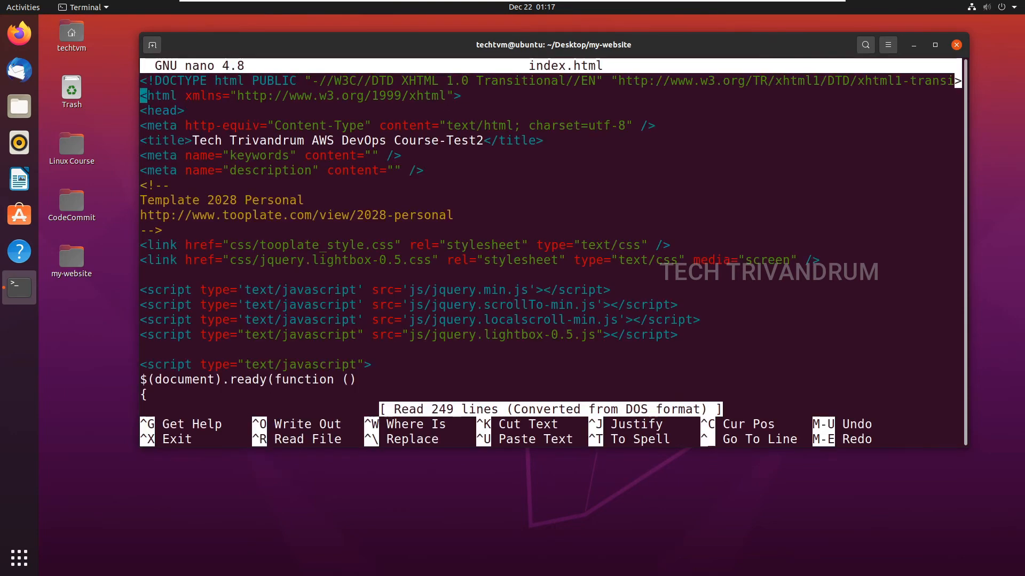
{"action": "key", "text": "Right"}
{"action": "key", "text": "Right"}
{"action": "key", "text": "Right"}
{"action": "key", "text": "Right"}
{"action": "key", "text": "Right"}
{"action": "key", "text": "Right"}
{"action": "key", "text": "Right"}
{"action": "key", "text": "Right"}
{"action": "key", "text": "Right"}
{"action": "key", "text": "Right"}
{"action": "key", "text": "Right"}
{"action": "key", "text": "Right"}
{"action": "key", "text": "Right"}
{"action": "key", "text": "Right"}
{"action": "key", "text": "Right"}
{"action": "key", "text": "Right"}
{"action": "key", "text": "Right"}
{"action": "key", "text": "Right"}
{"action": "key", "text": "Right"}
{"action": "key", "text": "Right"}
{"action": "key", "text": "Right"}
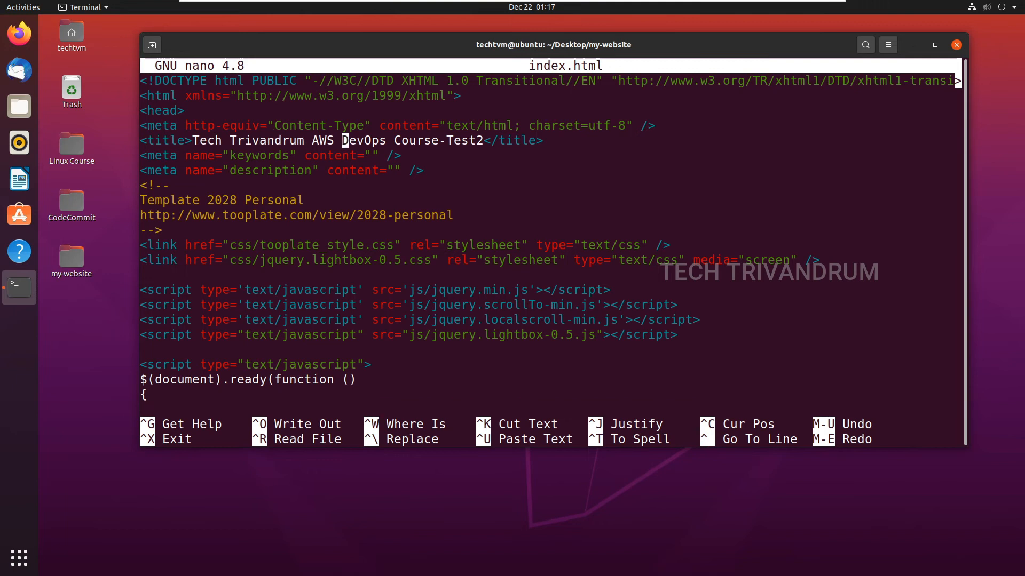
{"action": "key", "text": "Right"}
{"action": "key", "text": "Right"}
{"action": "key", "text": "Right"}
{"action": "key", "text": "Right"}
{"action": "key", "text": "Right"}
{"action": "key", "text": "Delete"}
{"action": "key", "text": "Delete"}
{"action": "key", "text": "Delete"}
{"action": "key", "text": "Delete"}
{"action": "key", "text": "Delete"}
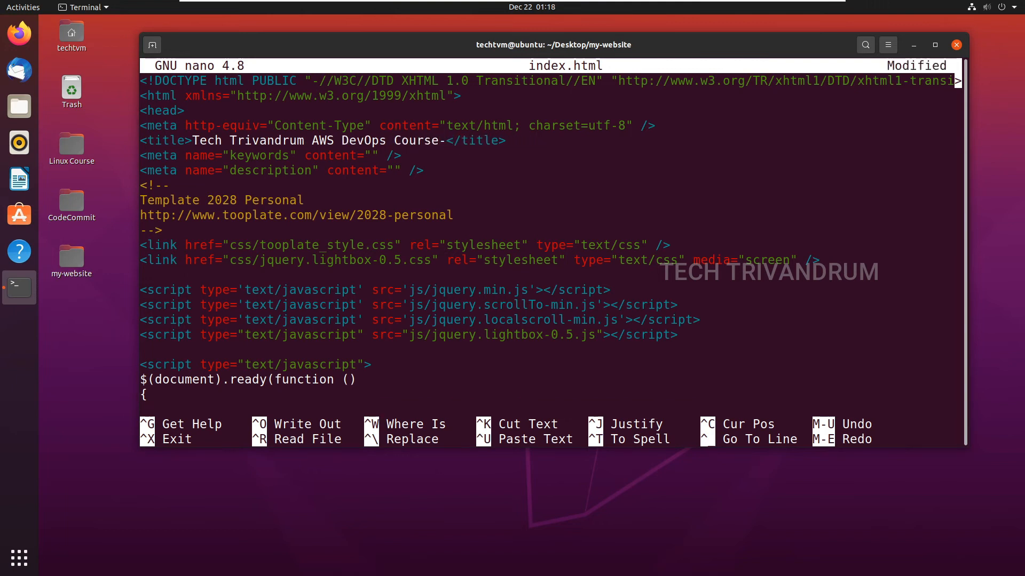
{"action": "type", "text": "Trigger Test"}
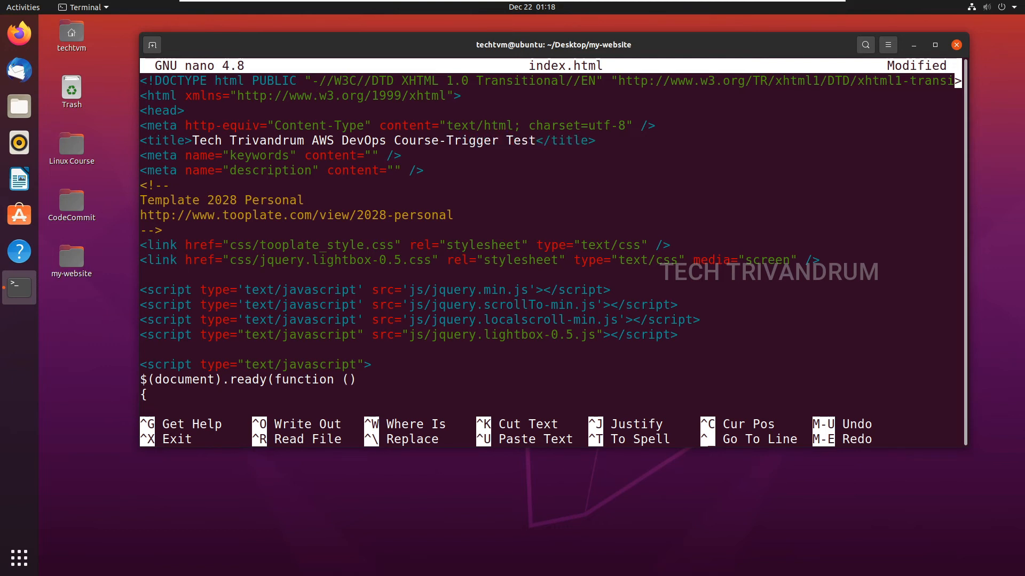
{"action": "key", "text": "ctrl+o"}
{"action": "key", "text": "Return"}
{"action": "key", "text": "ctrl+x"}
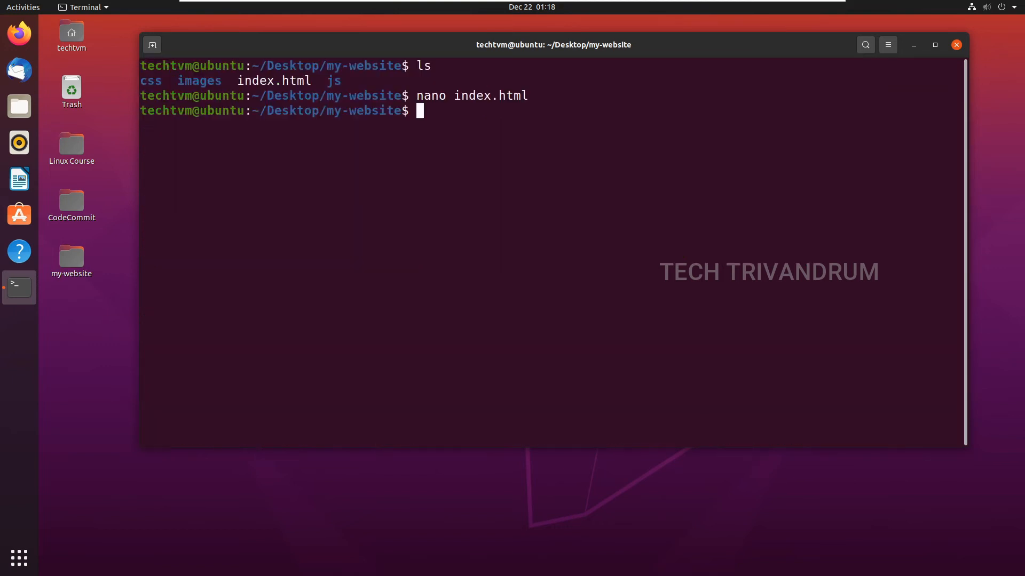
Check the Git status of the my-website working copy and stage index.html
{"action": "type", "text": "git status"}
{"action": "key", "text": "Return"}
{"action": "type", "text": "git add in"}
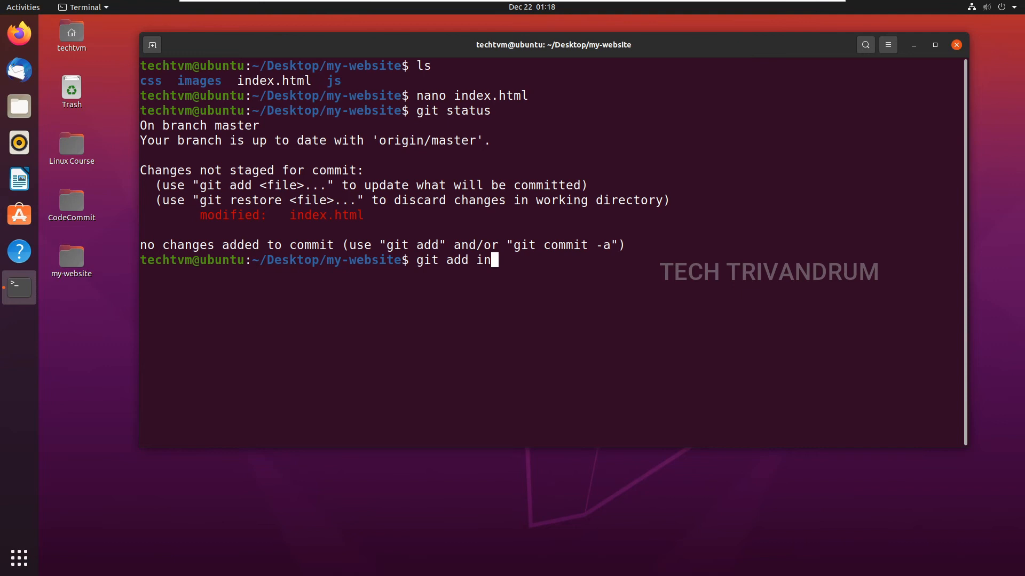
{"action": "key", "text": "Tab"}
{"action": "key", "text": "Return"}
Commit the staged change with the message "Test"
{"action": "type", "text": "git "}
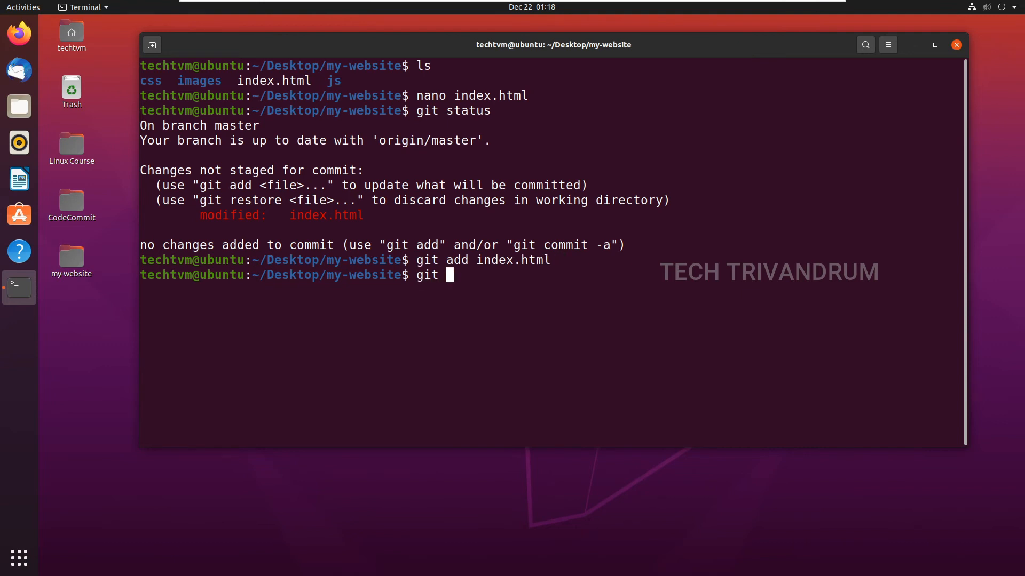
{"action": "type", "text": "coo"}
{"action": "key", "text": "BackSpace"}
{"action": "type", "text": "mmit -m \"Tes"}
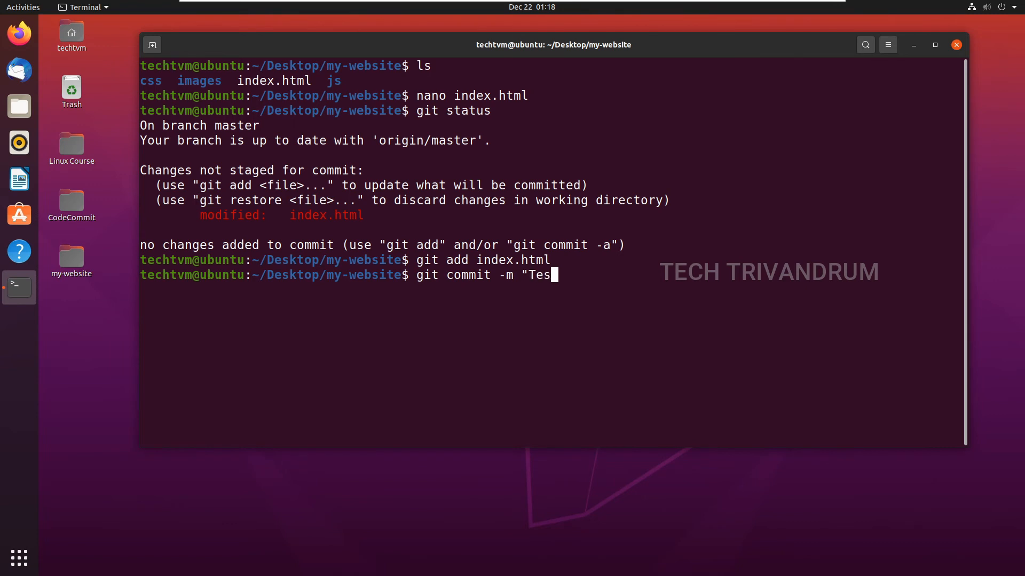
{"action": "type", "text": "t\""}
{"action": "key", "text": "Return"}
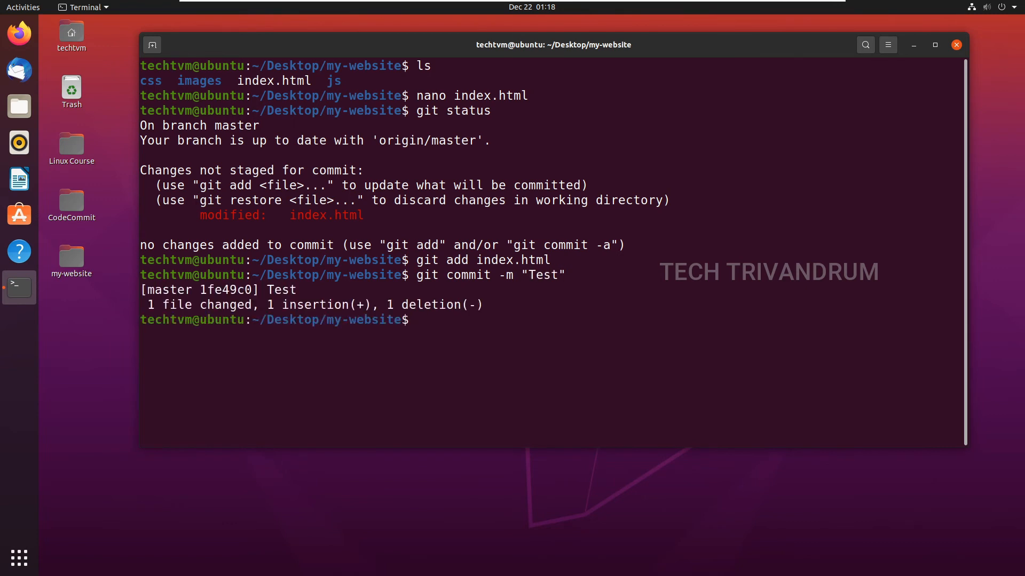
Push the commit to the master branch of the origin remote
{"action": "type", "text": "git push origin m"}
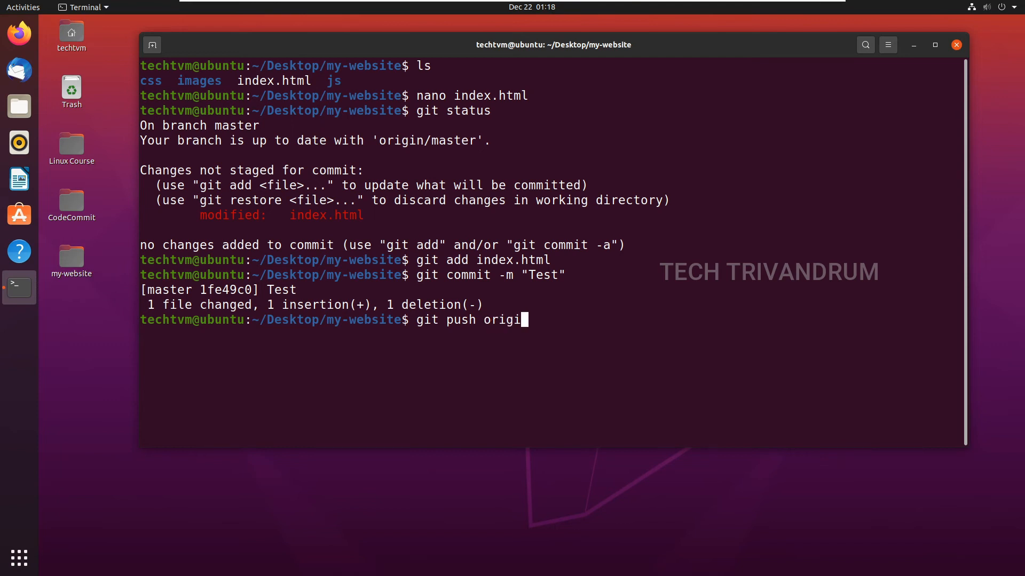
{"action": "type", "text": "aster"}
{"action": "key", "text": "Return"}
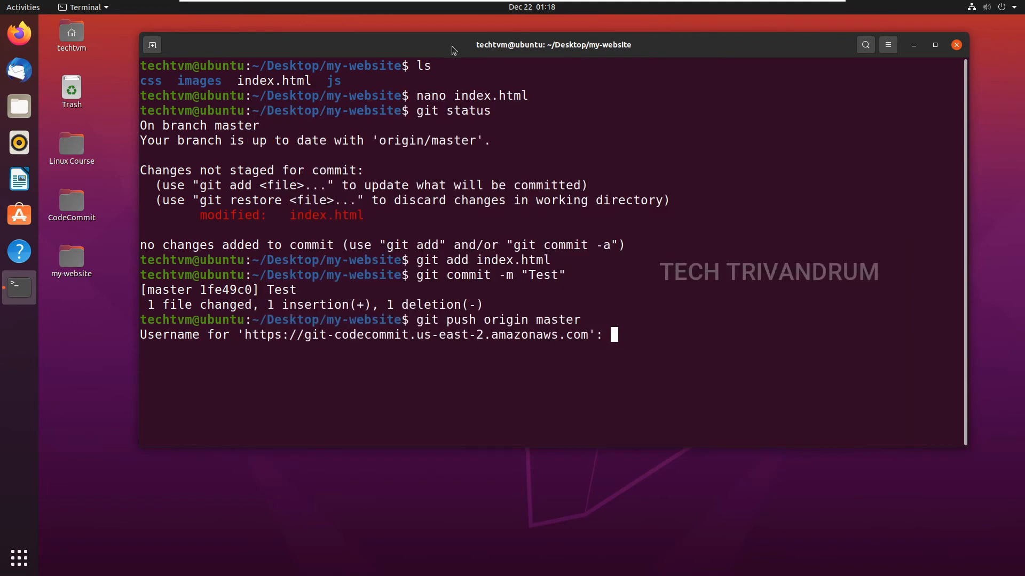
Keep the terminal's read-only mode off and submit the CodeCommit user name at the Git credential prompt
{"action": "right_click", "coordinate": [685, 335]}
{"action": "left_click", "coordinate": [717, 379]}
{"action": "right_click", "coordinate": [667, 314]}
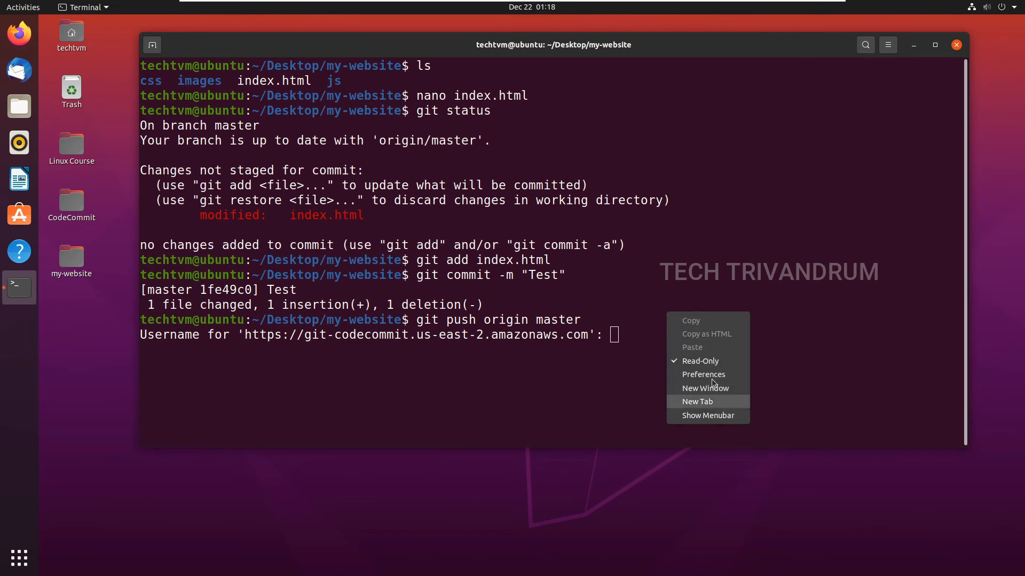
{"action": "left_click", "coordinate": [700, 361]}
{"action": "right_click", "coordinate": [663, 341]}
{"action": "left_click", "coordinate": [688, 377]}
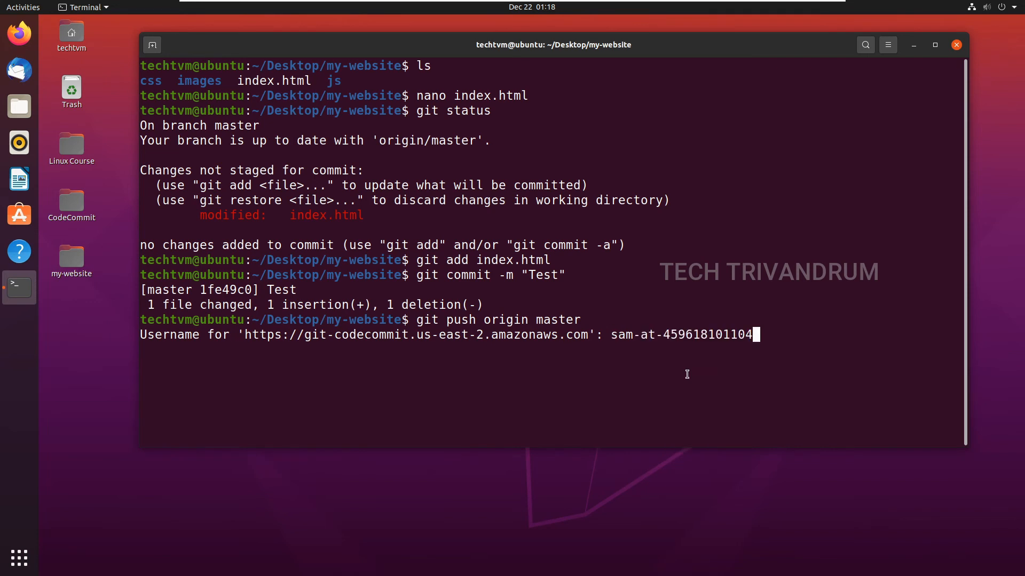
{"action": "key", "text": "Return"}
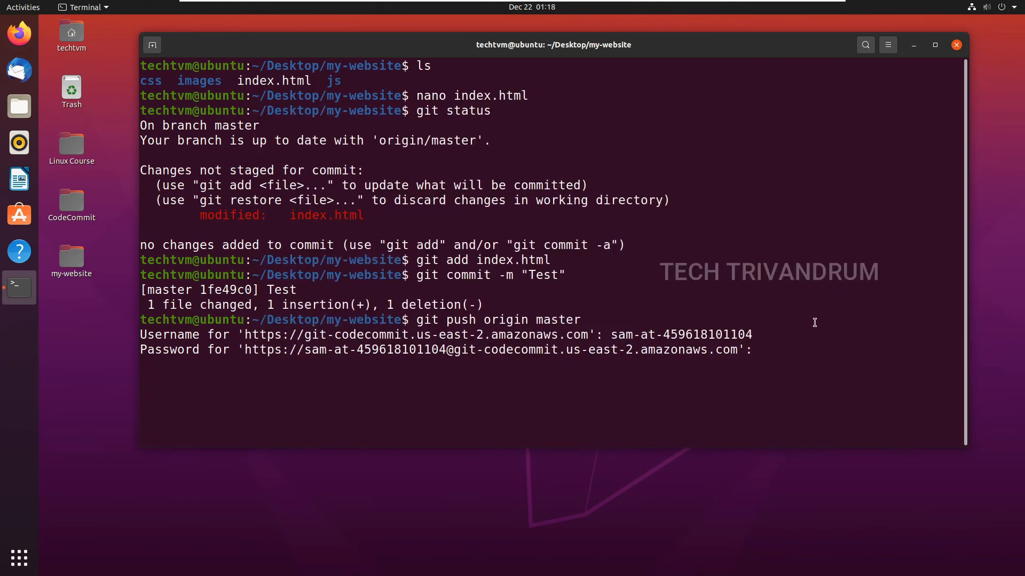
Paste and submit the CodeCommit account password to authenticate the push, and close the credentials file in Notepad
{"action": "right_click", "coordinate": [813, 319]}
{"action": "left_click", "coordinate": [832, 350]}
{"action": "key", "text": "Return"}
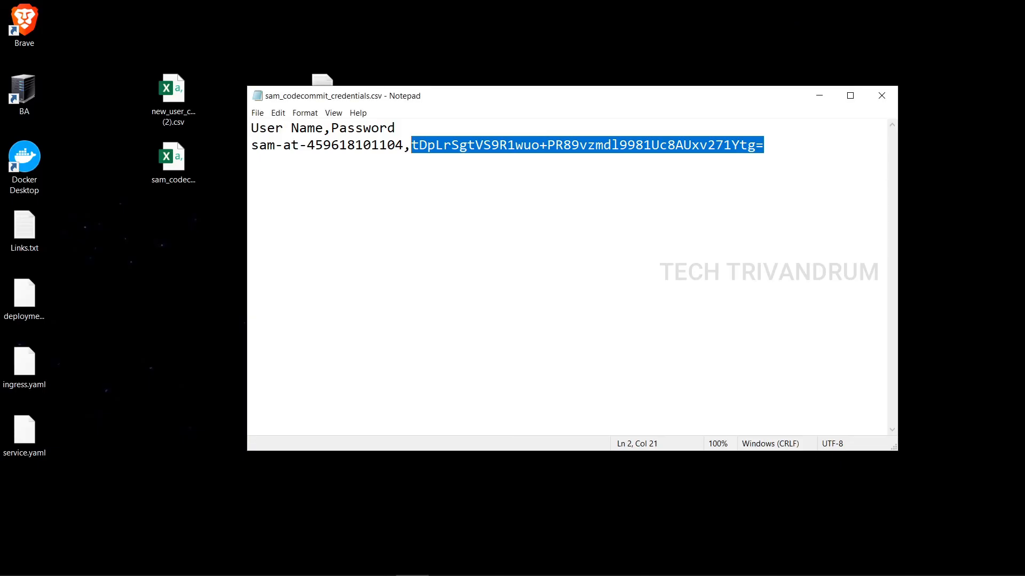
{"action": "key", "text": "alt+F4"}
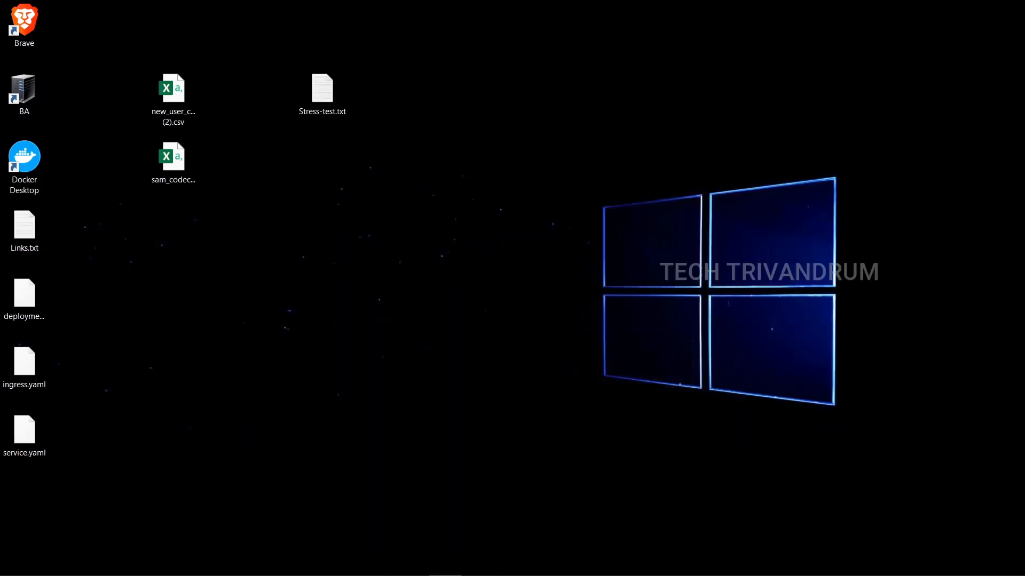
Switch to the CodeCommit console in the browser, open index.html in the my-website code and check its page title
{"action": "key", "text": "alt+Tab"}
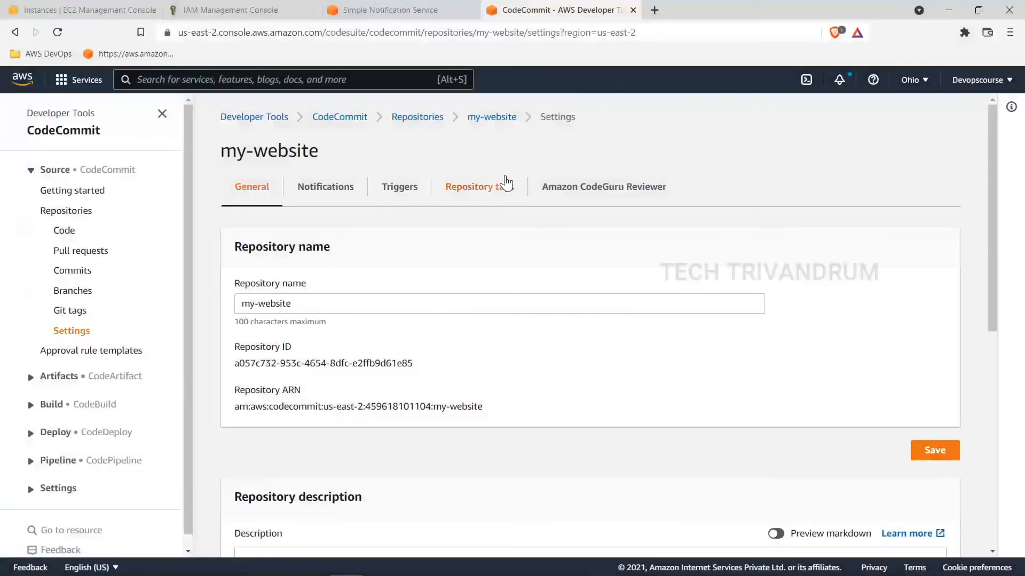
{"action": "left_click", "coordinate": [63, 235]}
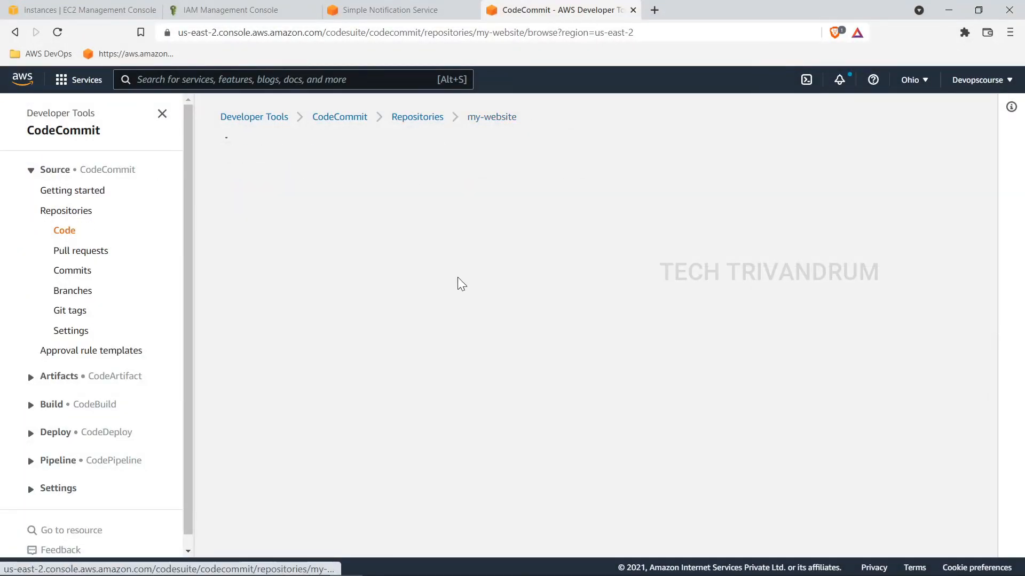
{"action": "left_click", "coordinate": [304, 348]}
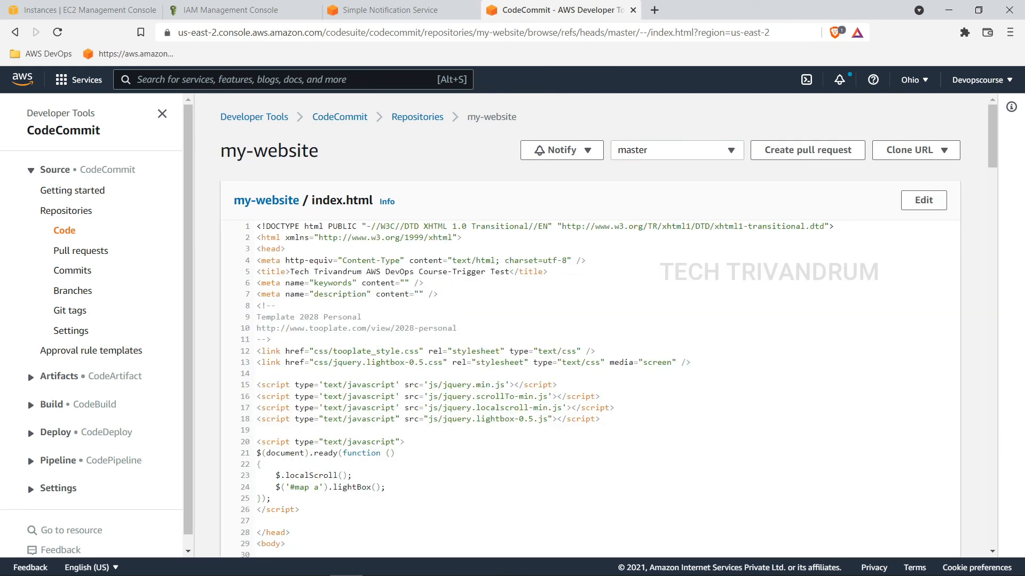
{"action": "left_click_drag", "start_coordinate": [452, 272], "coordinate": [509, 272]}
{"action": "left_click", "coordinate": [512, 272]}
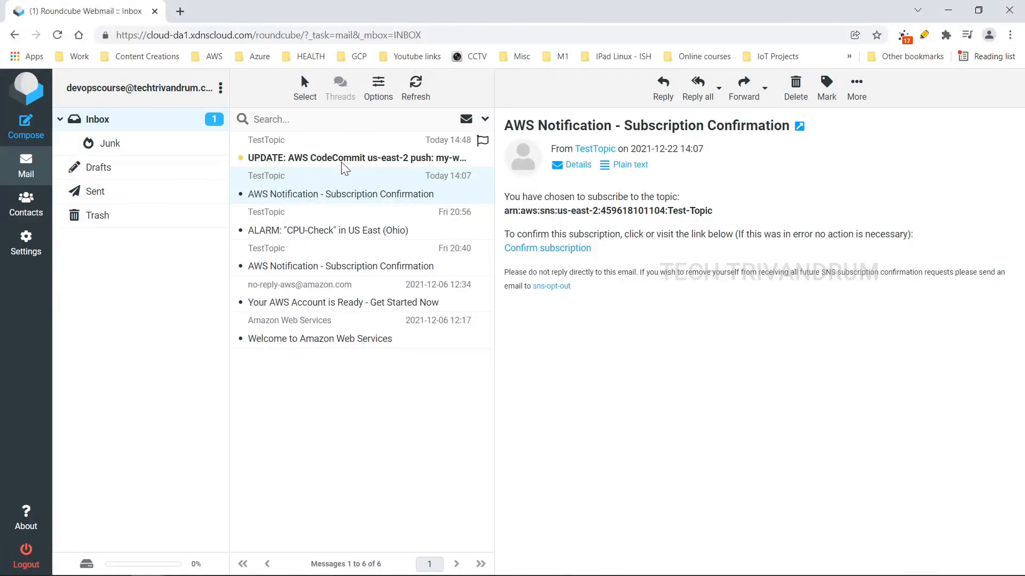
Read the CodeCommit push e-mail in Roundcube webmail, checking its repository, IAM user and branch, and minimize the mail window
{"action": "left_click", "coordinate": [342, 164]}
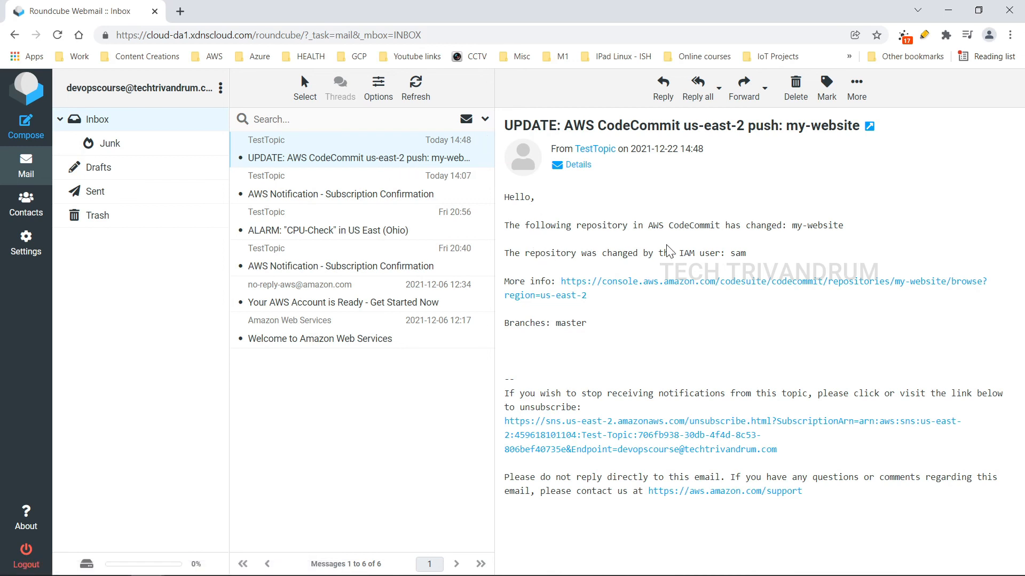
{"action": "left_click_drag", "start_coordinate": [844, 226], "coordinate": [792, 226]}
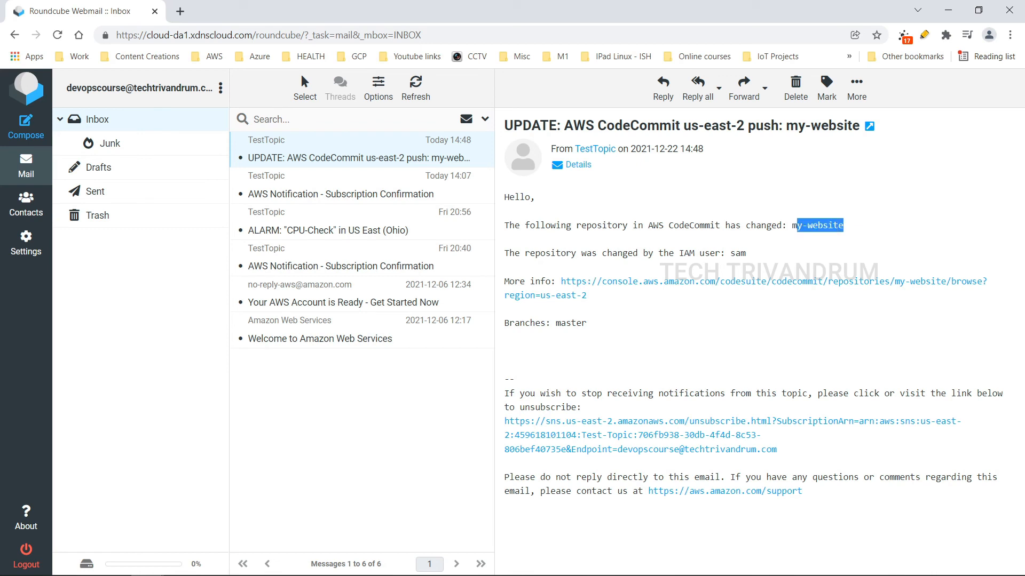
{"action": "left_click_drag", "start_coordinate": [752, 255], "coordinate": [728, 254]}
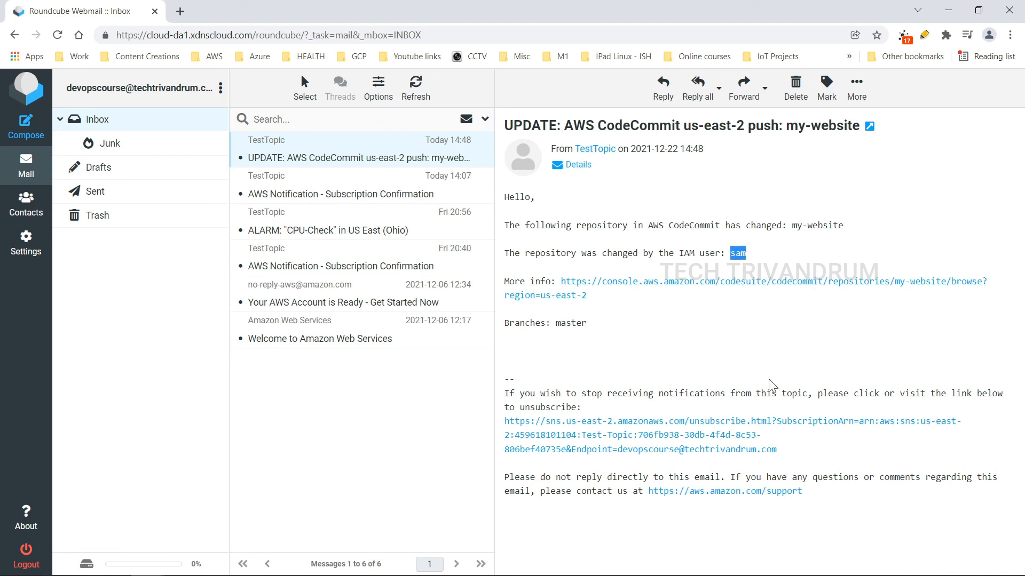
{"action": "left_click_drag", "start_coordinate": [587, 324], "coordinate": [567, 323]}
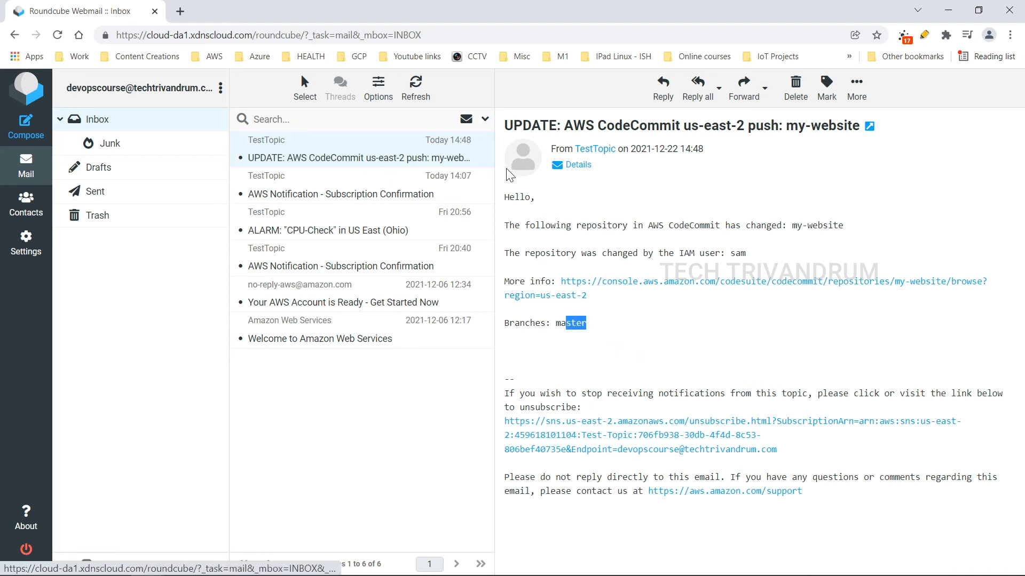
{"action": "left_click", "coordinate": [947, 10]}
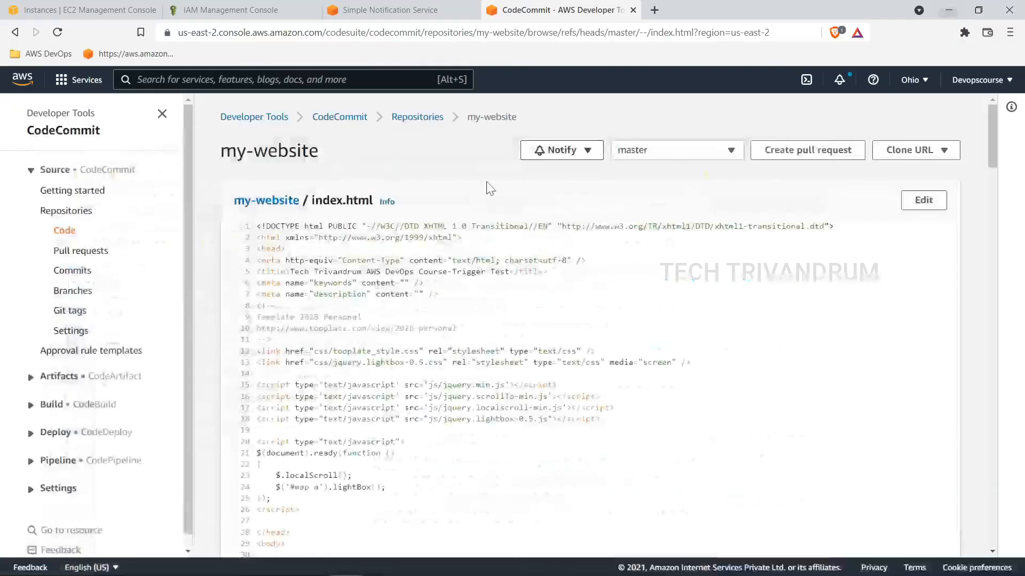
Look at the SNS topics list, and view the triggers in the CodeCommit settings of the my-website repository
{"action": "left_click", "coordinate": [414, 12]}
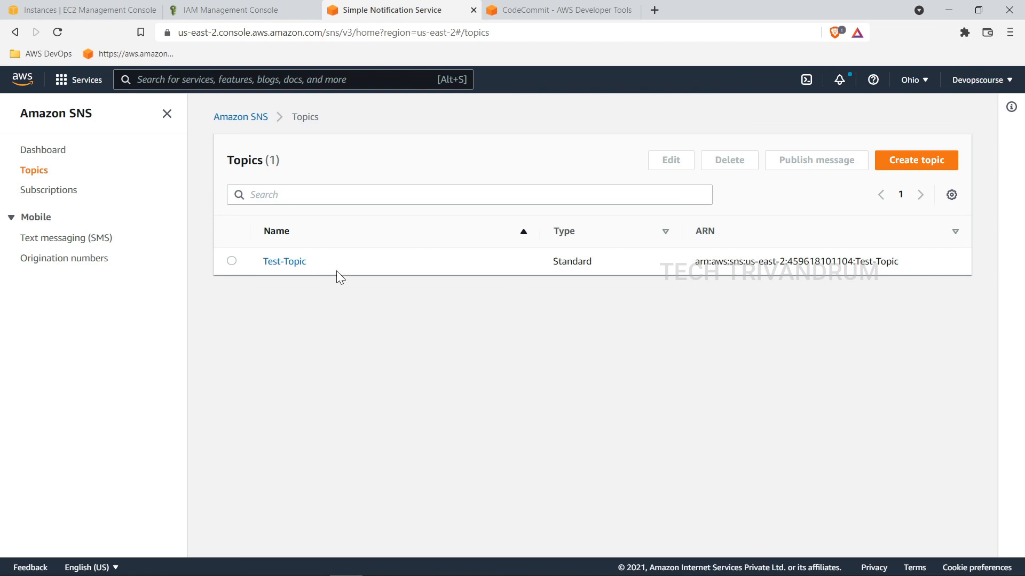
{"action": "left_click", "coordinate": [550, 15]}
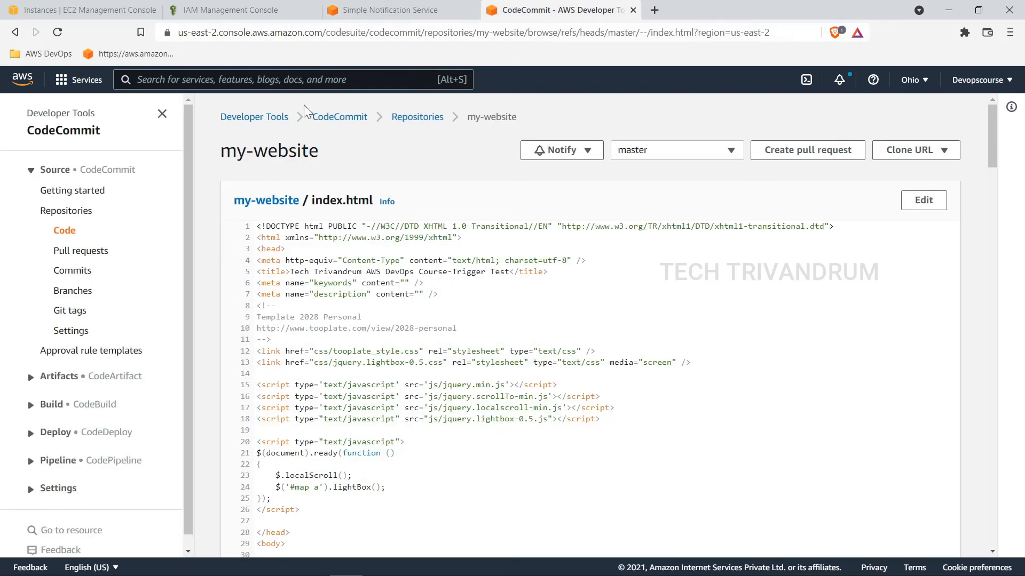
{"action": "left_click", "coordinate": [73, 334]}
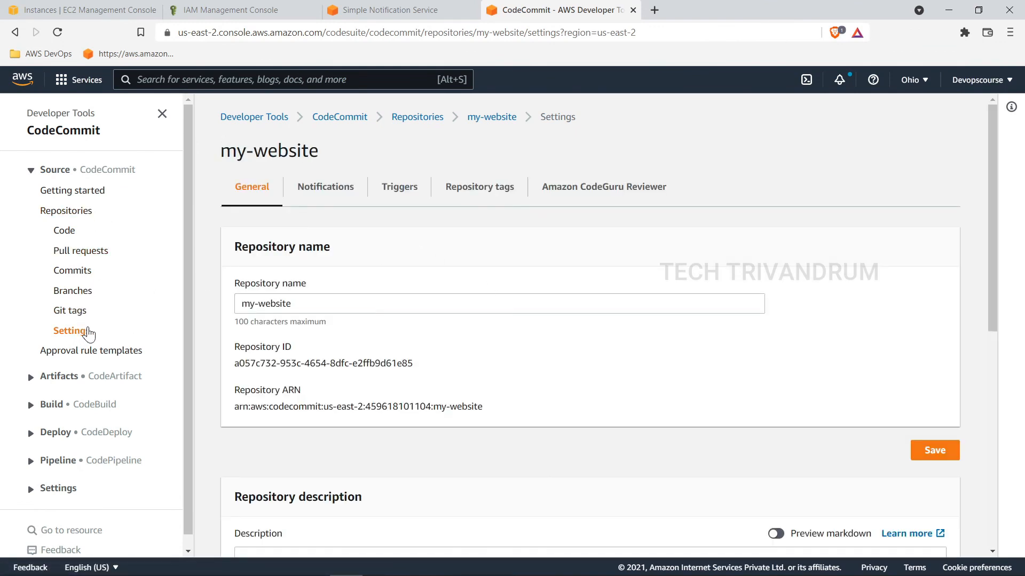
{"action": "left_click", "coordinate": [397, 203]}
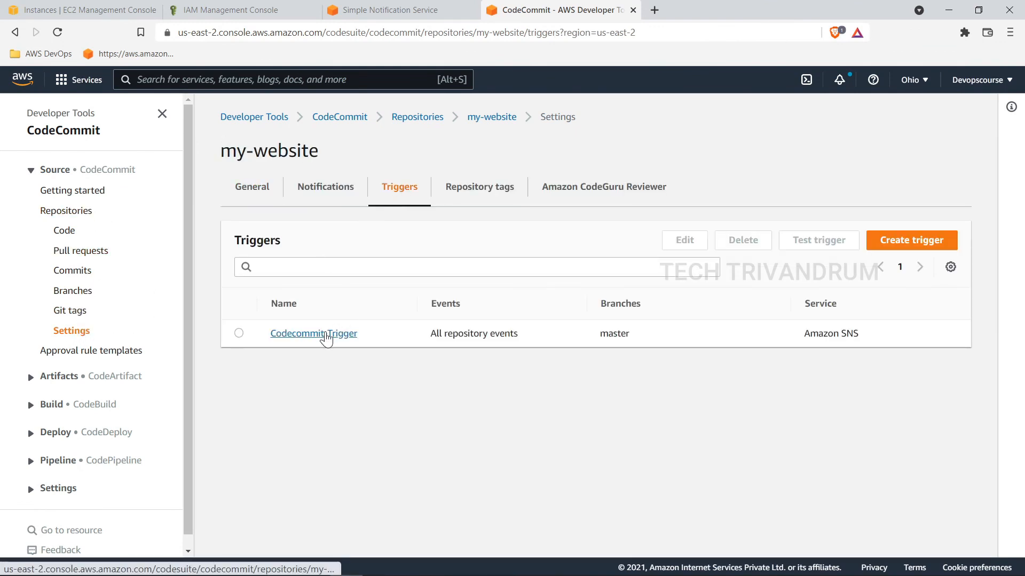